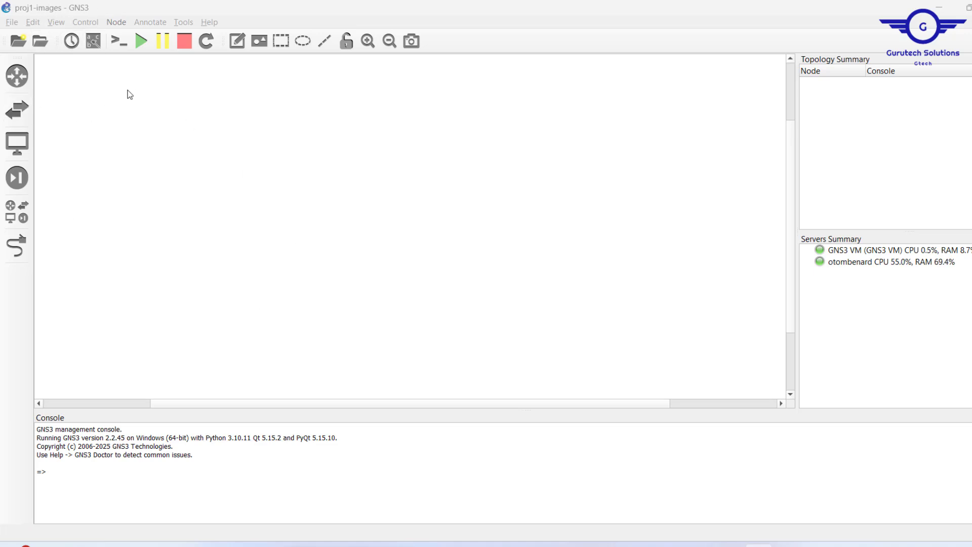
- Check the GNS3 VM in VMware Workstation and the Cisco Switch-Router Images folder under GNS3 Images in Google Drive
click(108, 11)
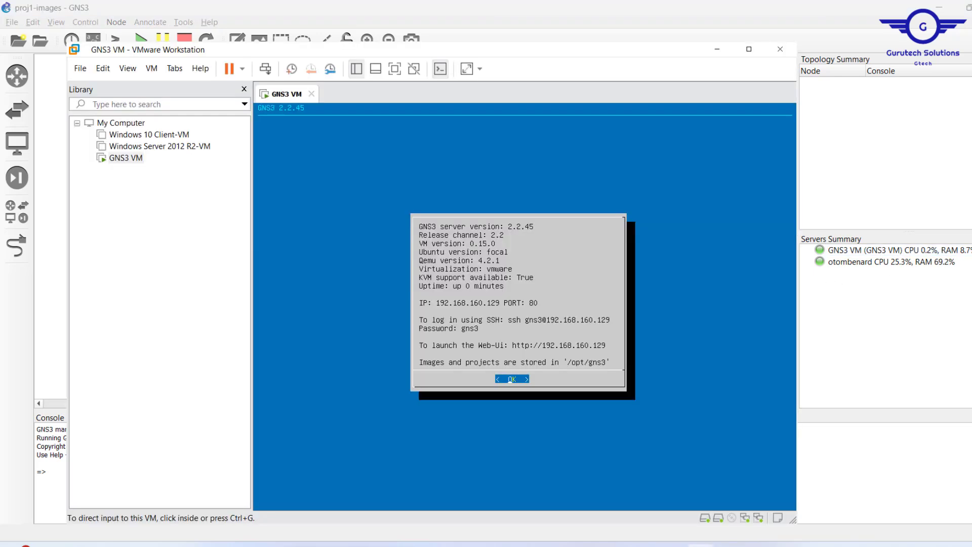
click(871, 132)
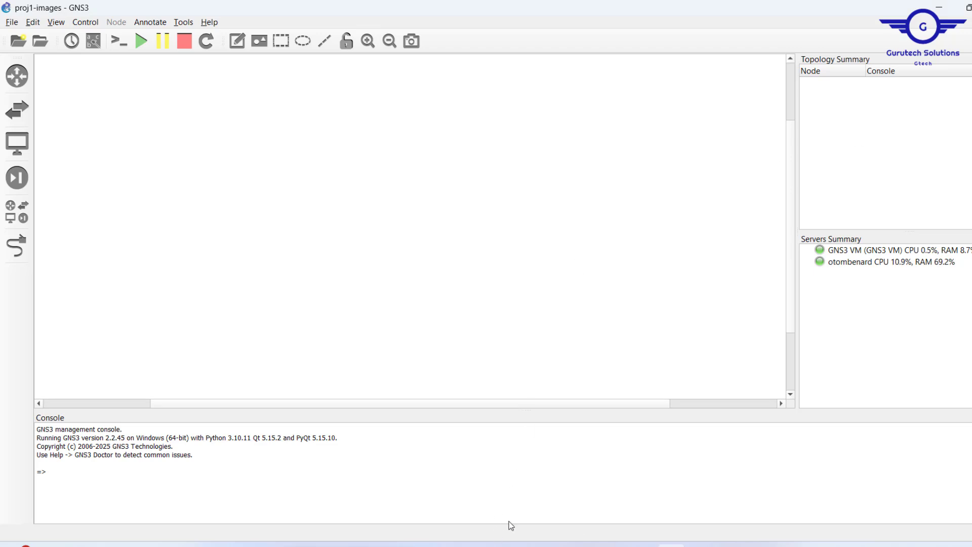
mouse_move(612, 545)
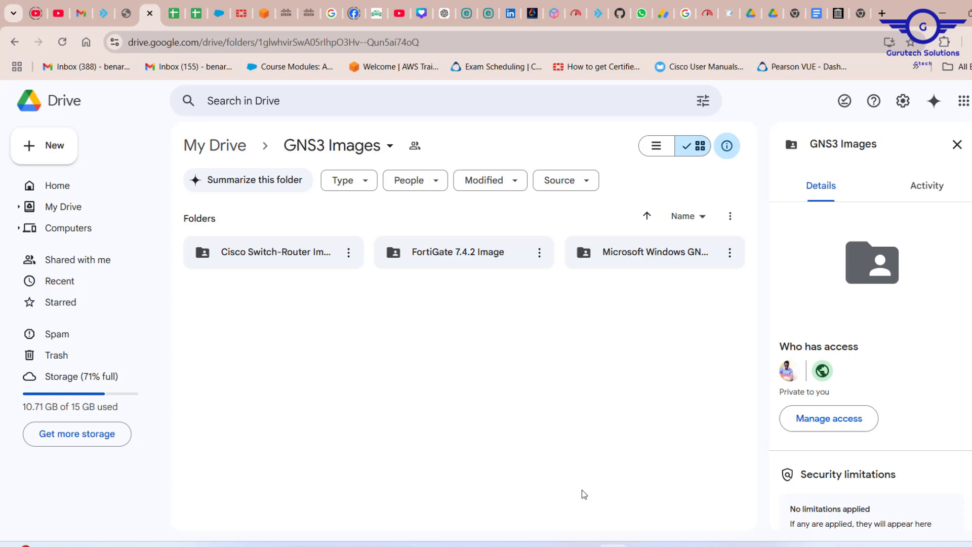
click(581, 490)
click(279, 267)
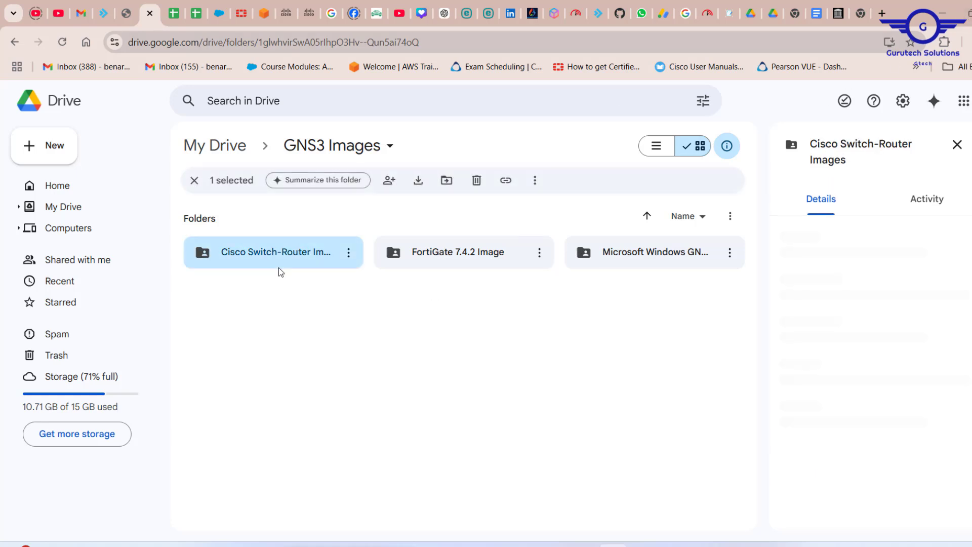
click(943, 14)
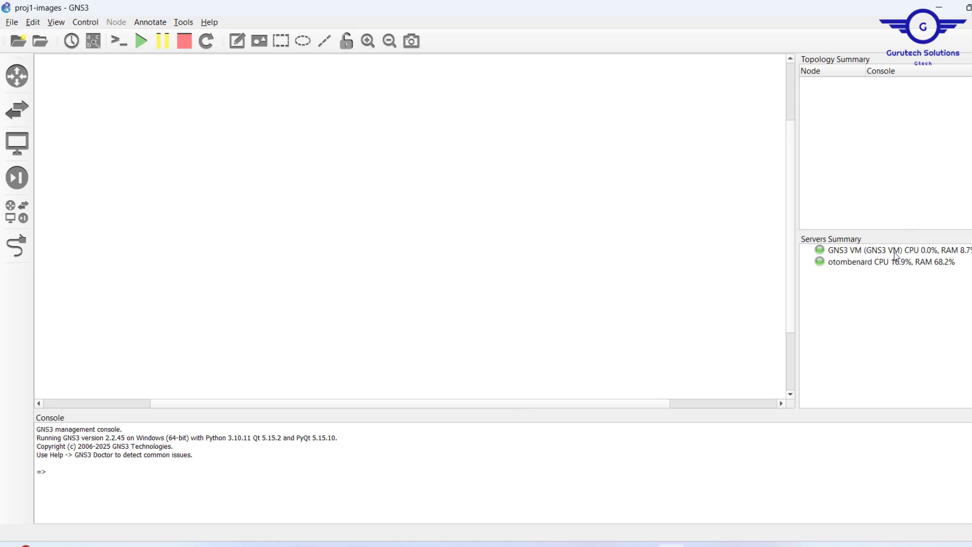
- Show the list of all devices available for the GNS3 project
click(32, 23)
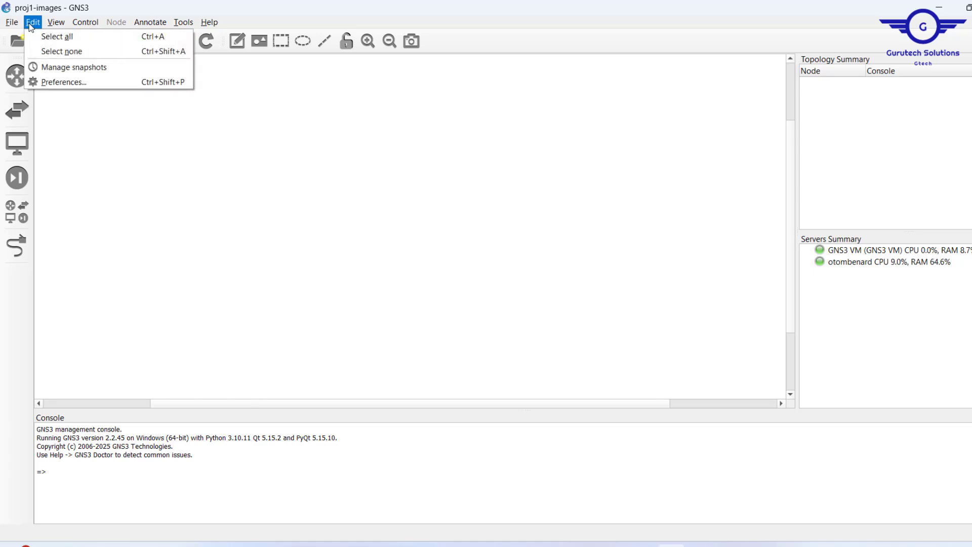
click(97, 154)
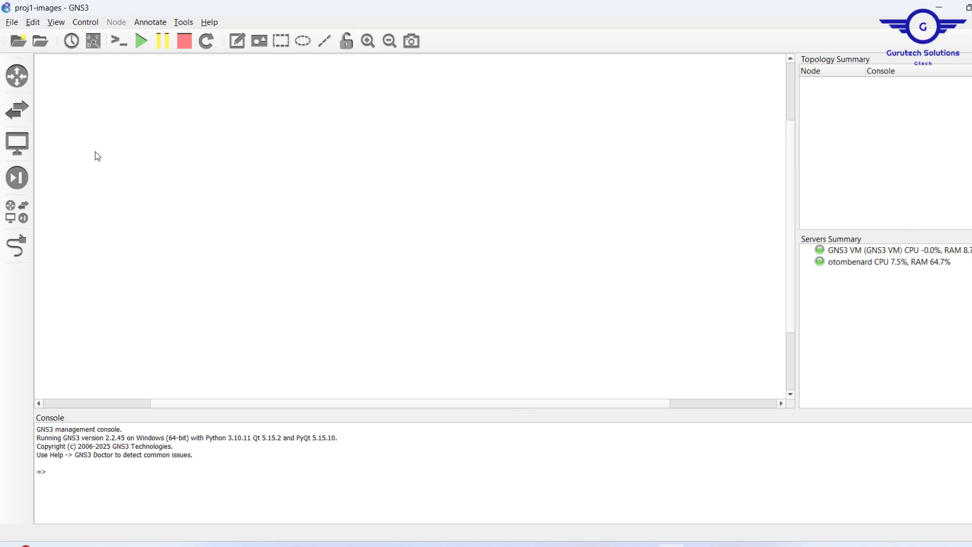
click(8, 214)
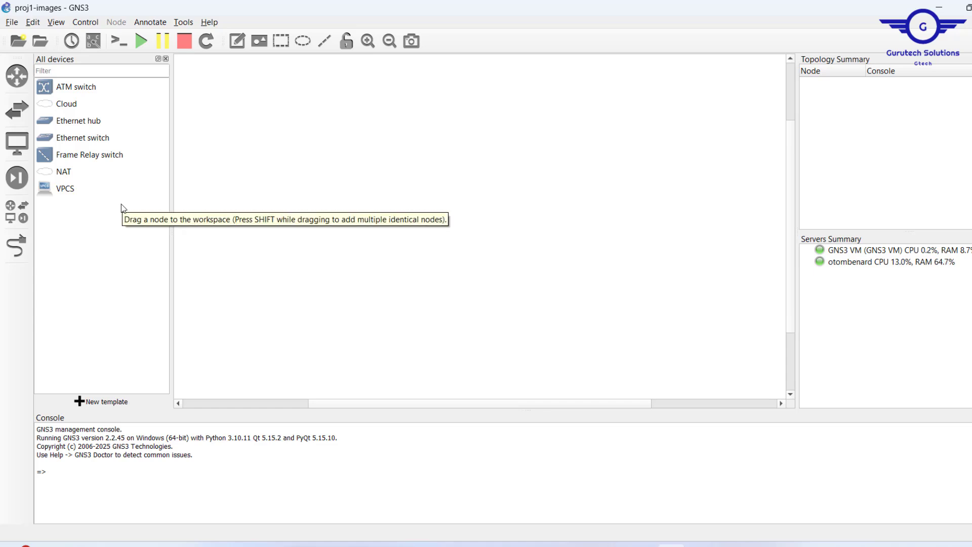
- Start a new Dynamips IOS router template in the preferences and set it to run on the GNS3 VM
click(33, 26)
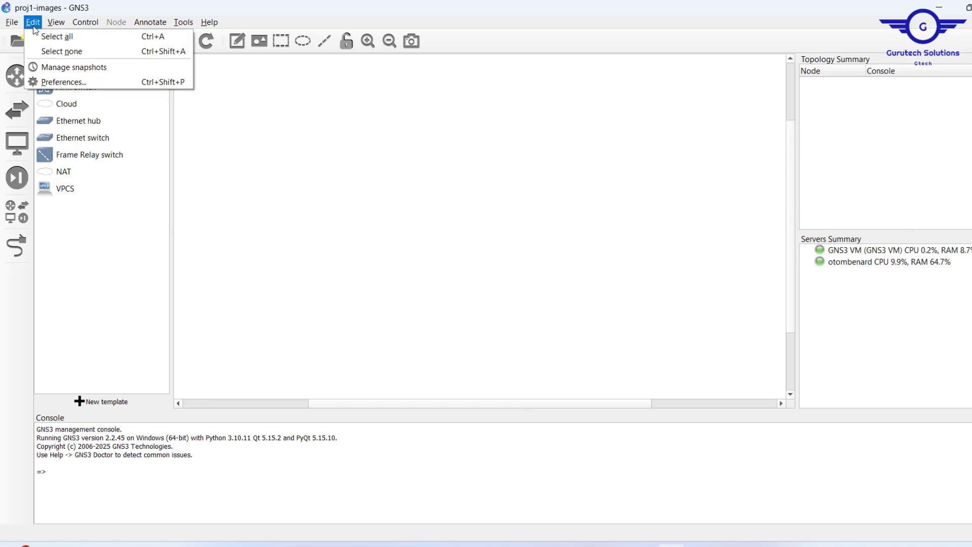
click(65, 85)
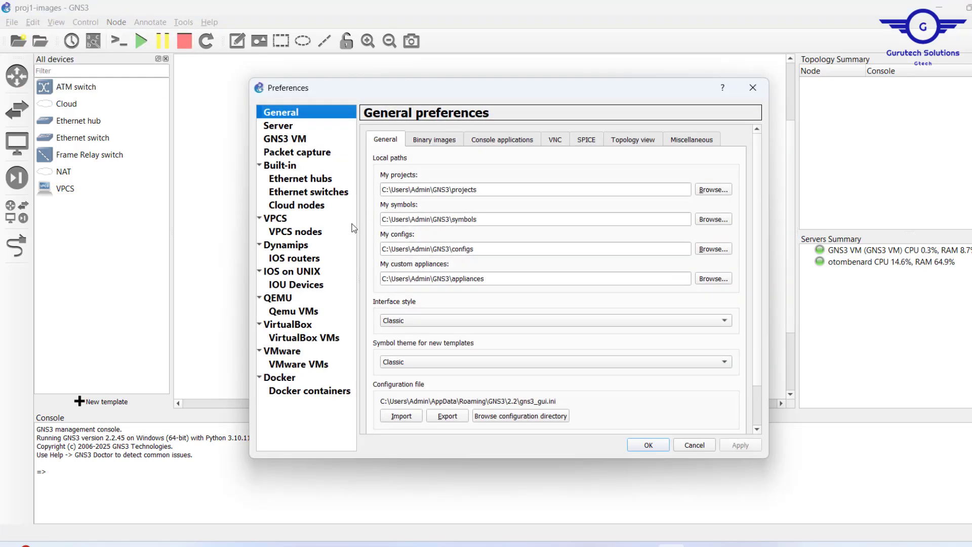
click(294, 259)
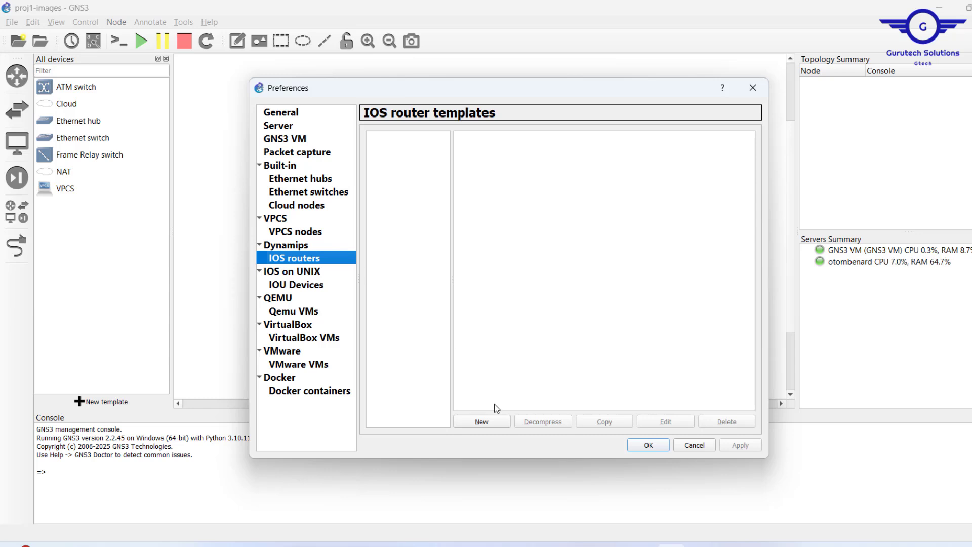
click(484, 421)
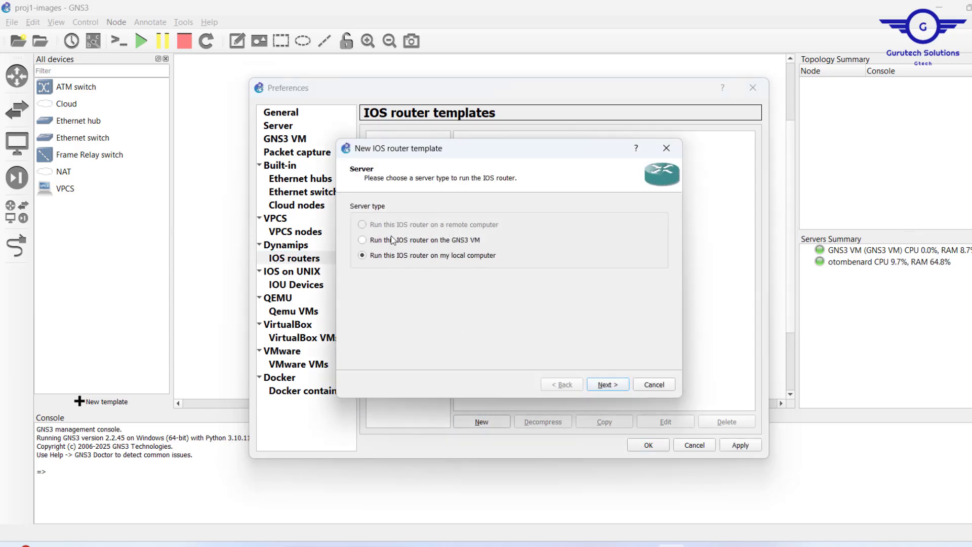
click(455, 241)
click(605, 388)
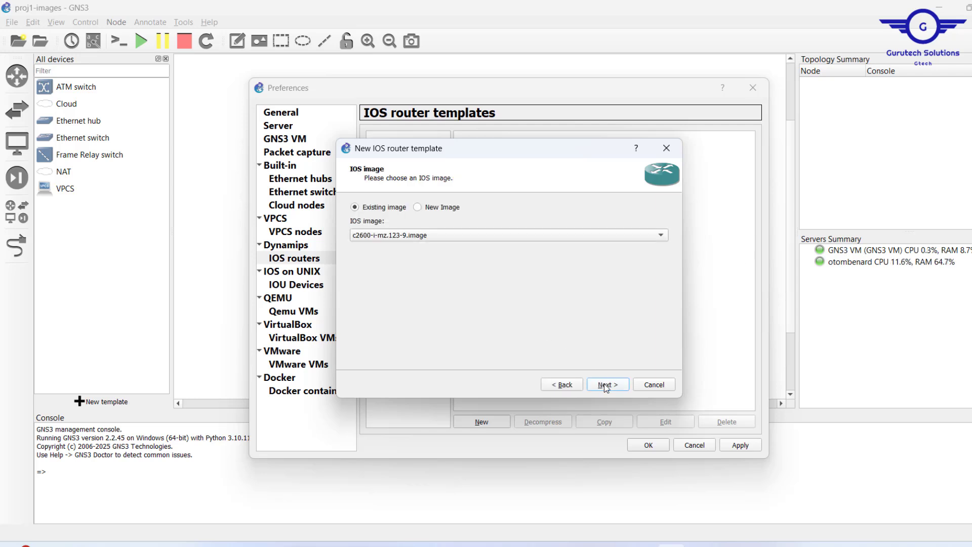
- Load c2691-entservicesk9-mz.124-13b_2.bin from the Cisco Switch-Router Images folder in Downloads as a new IOS image and decompress it
click(417, 208)
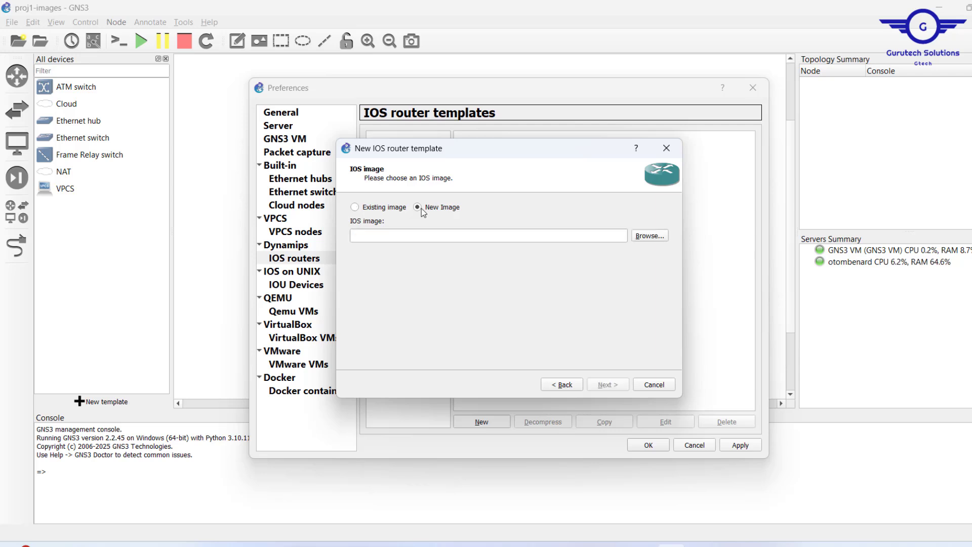
click(649, 236)
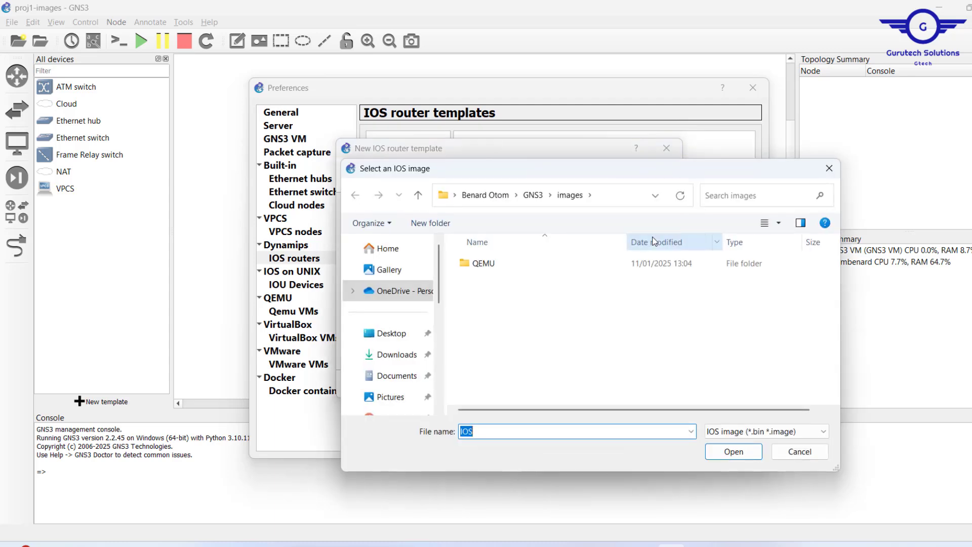
click(398, 355)
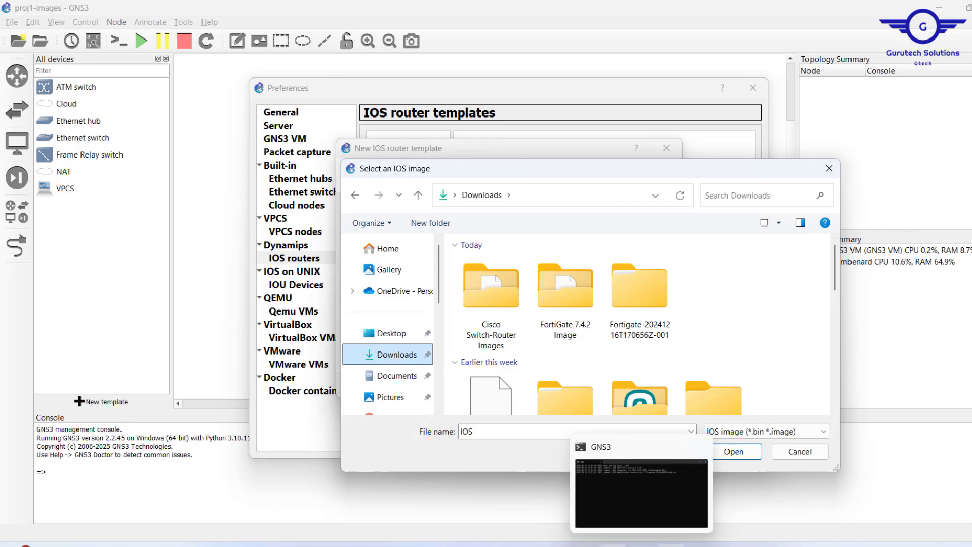
click(618, 545)
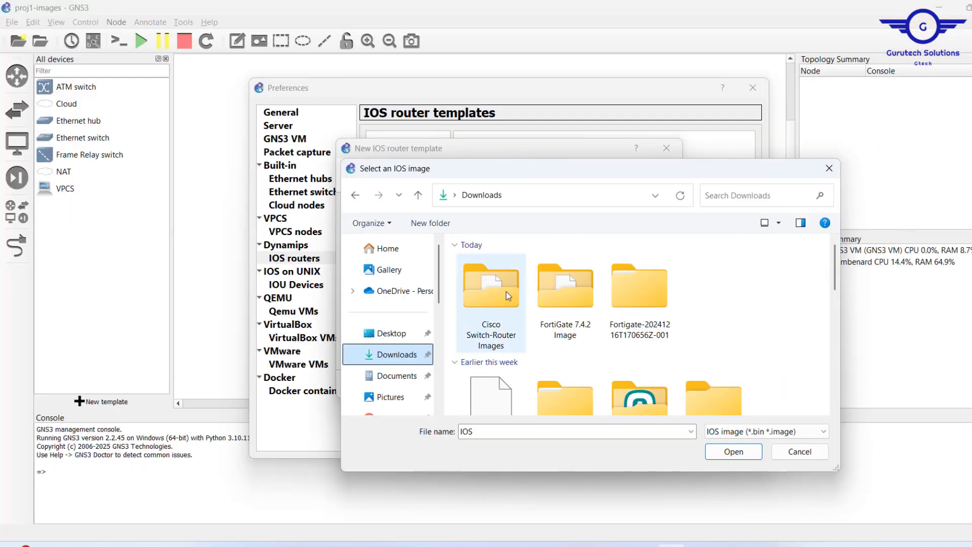
double_click(492, 297)
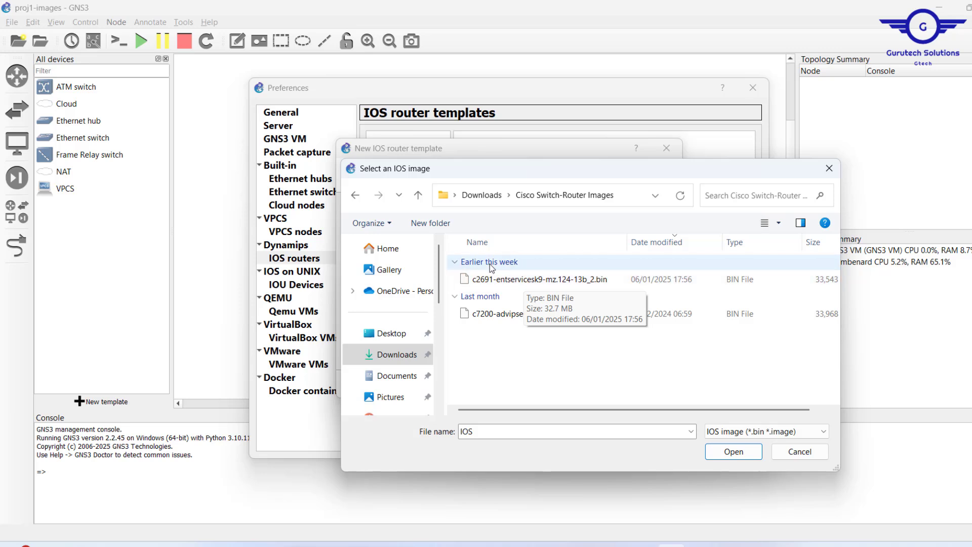
click(546, 285)
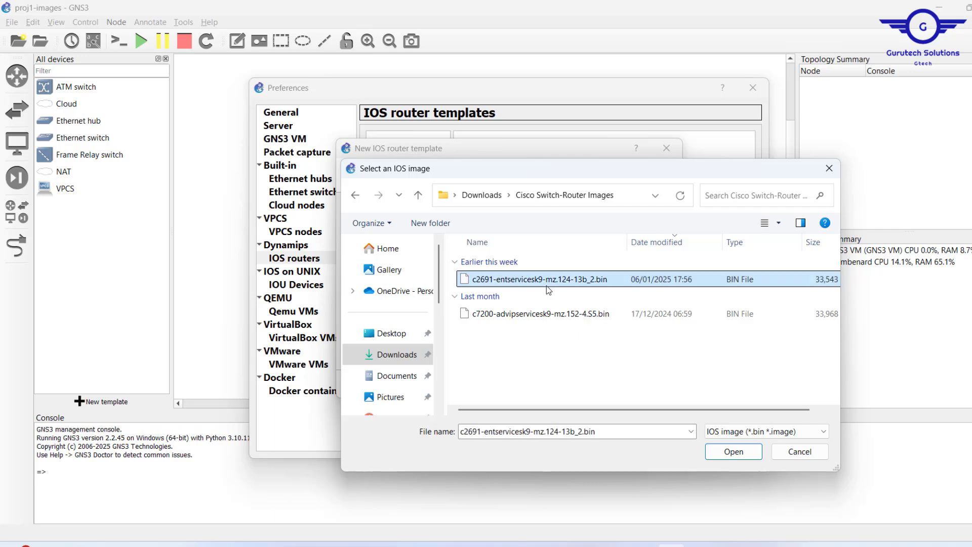
click(734, 451)
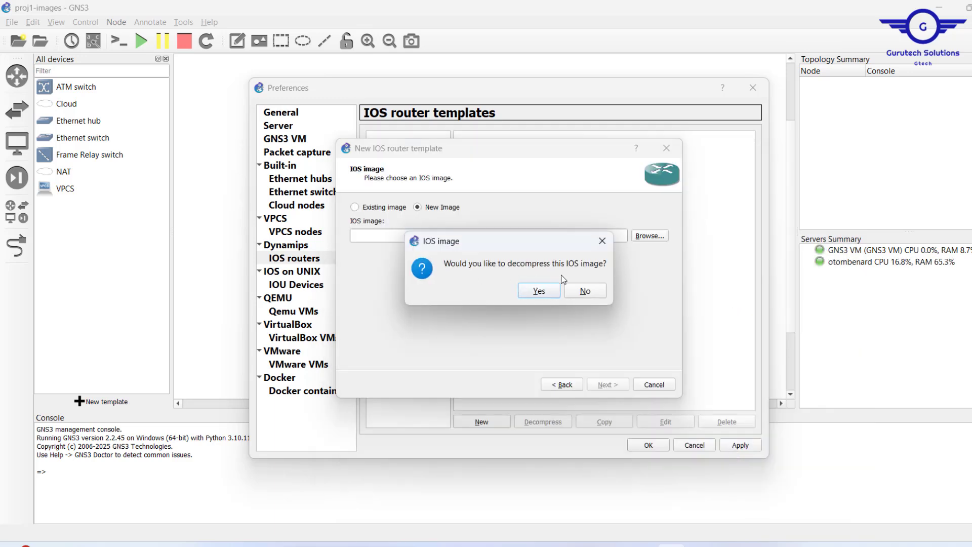
click(542, 292)
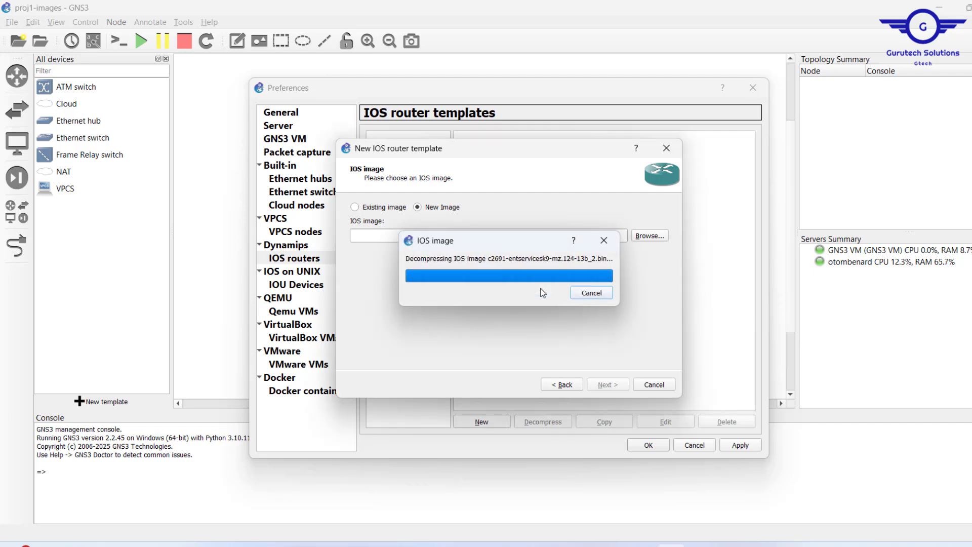
click(615, 383)
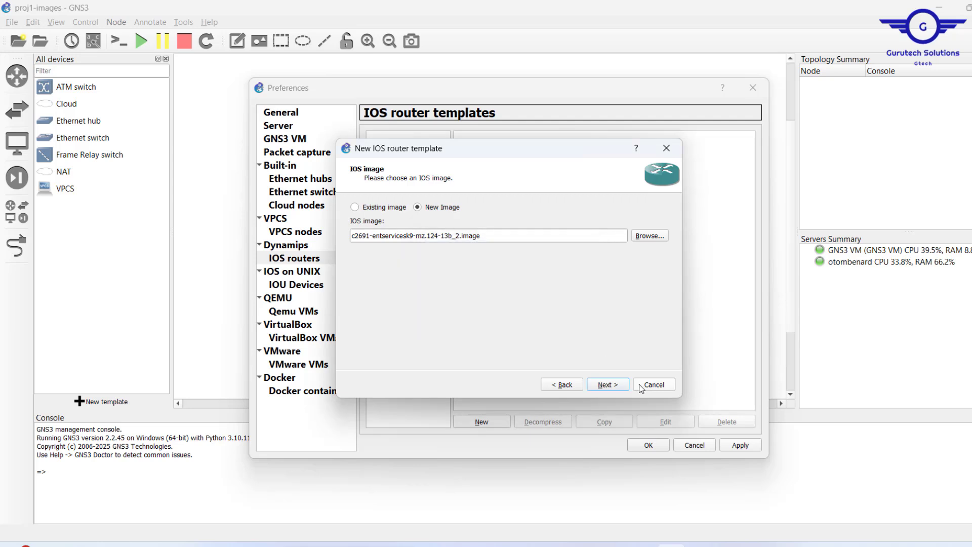
click(609, 386)
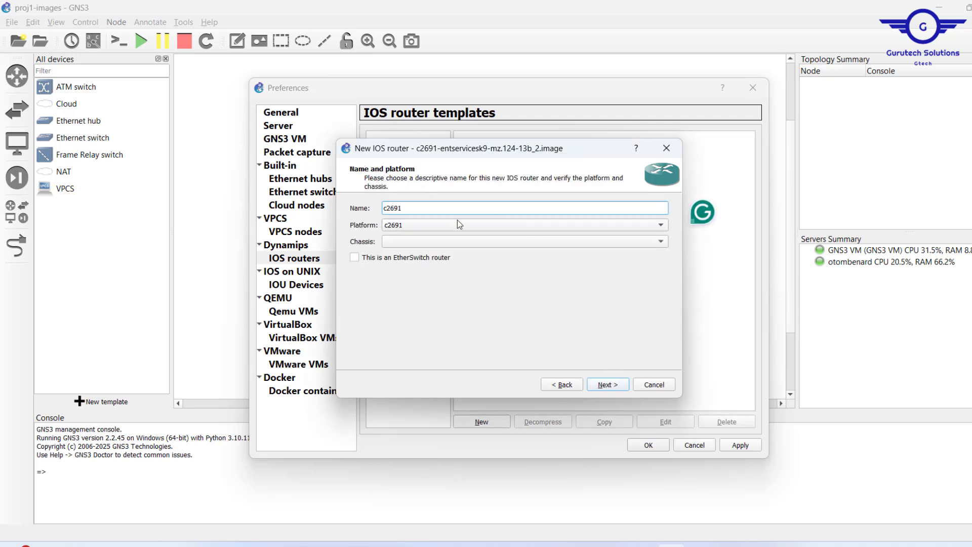
- Mark the c2691 template as an EtherSwitch router and name it "Cisco Access Switch- L2"
click(355, 259)
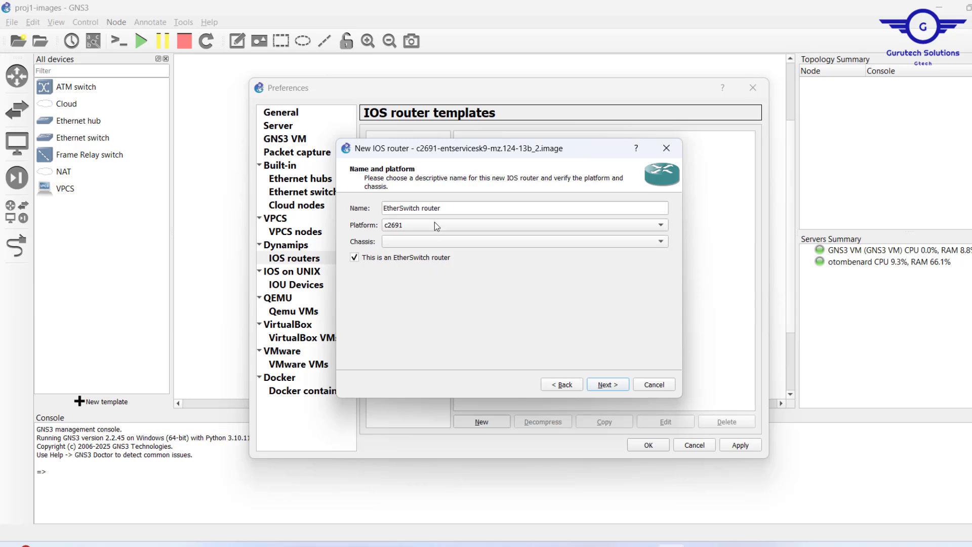
double_click(446, 208)
drag(388, 207, 359, 207)
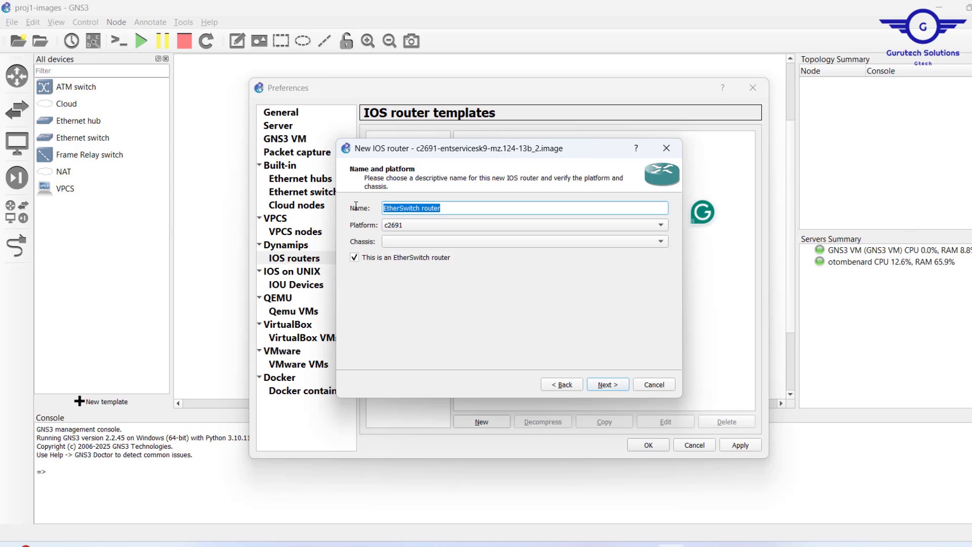
text(Cisc)
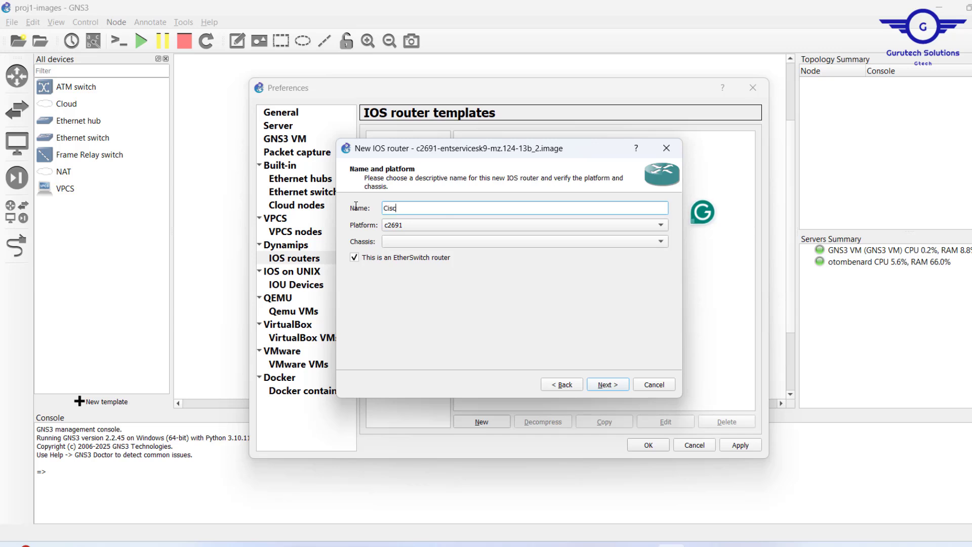
text(o L2 Swic)
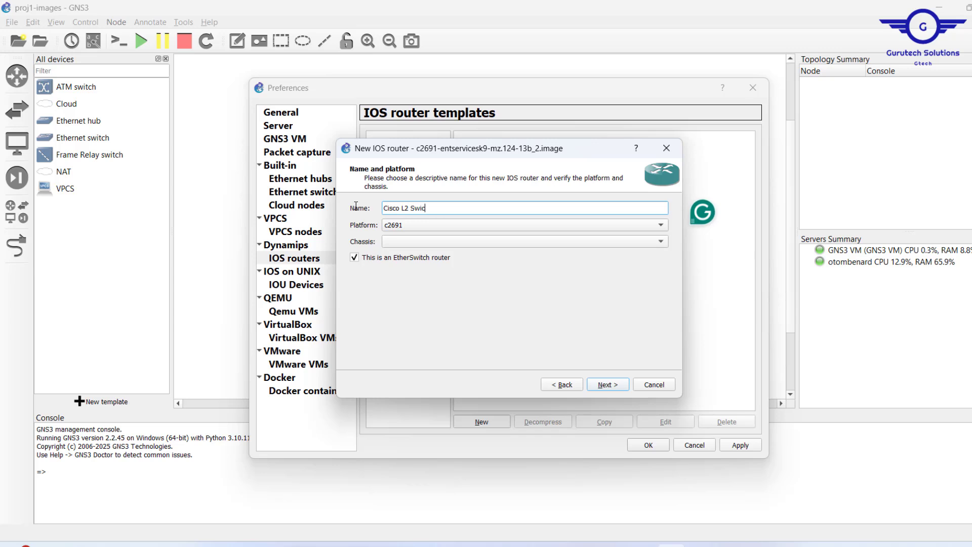
text(tch-)
text(L2)
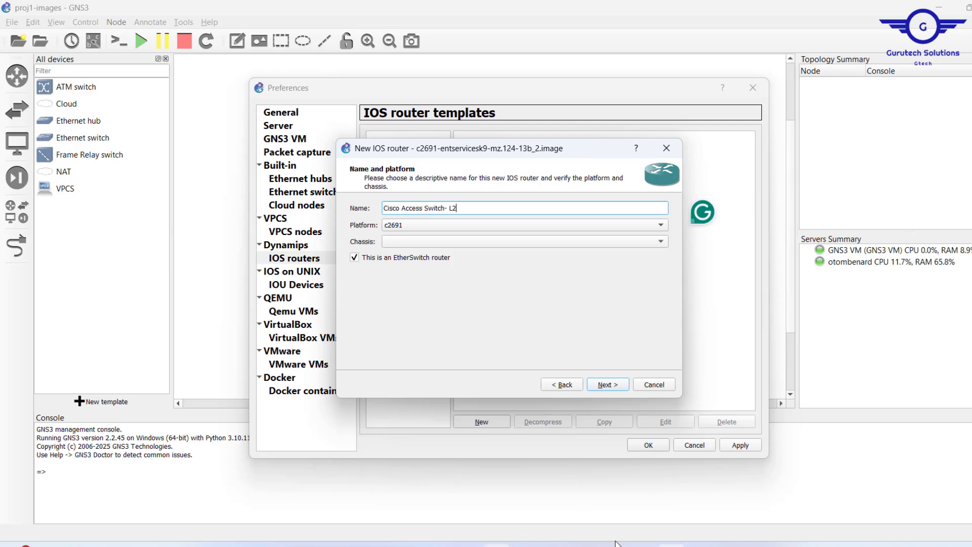
- View the image files inside the Cisco Switch-Router Images folder in Google Drive, then return to GNS3
mouse_move(700, 545)
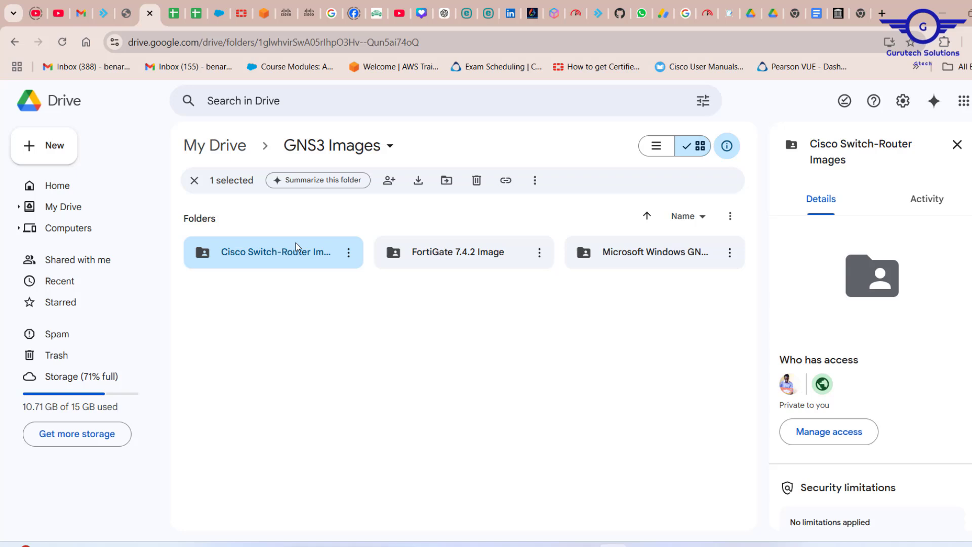
double_click(297, 248)
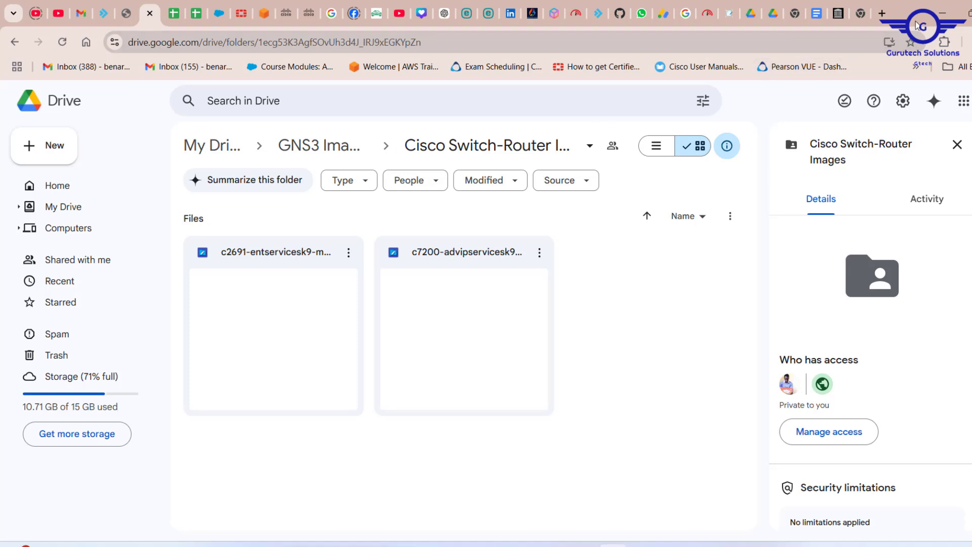
mouse_move(960, 5)
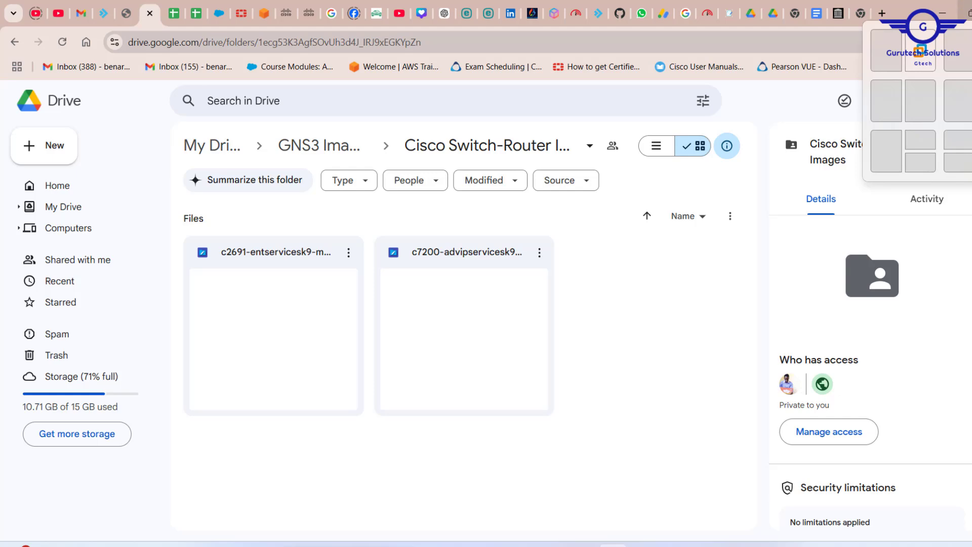
click(942, 12)
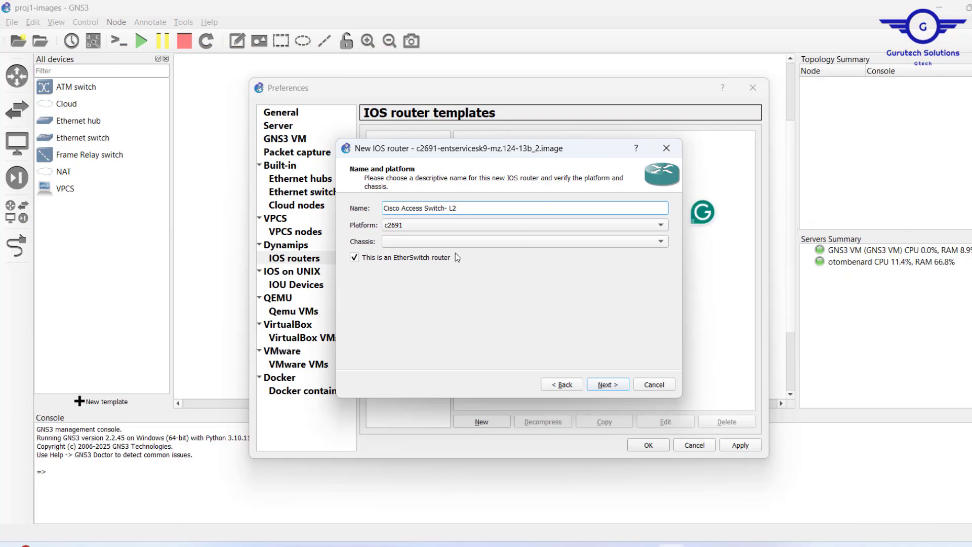
- Accept the template's name and platform, 192 MiB default RAM, and the GT96100-FE and NM-16ESW network adapters
click(607, 386)
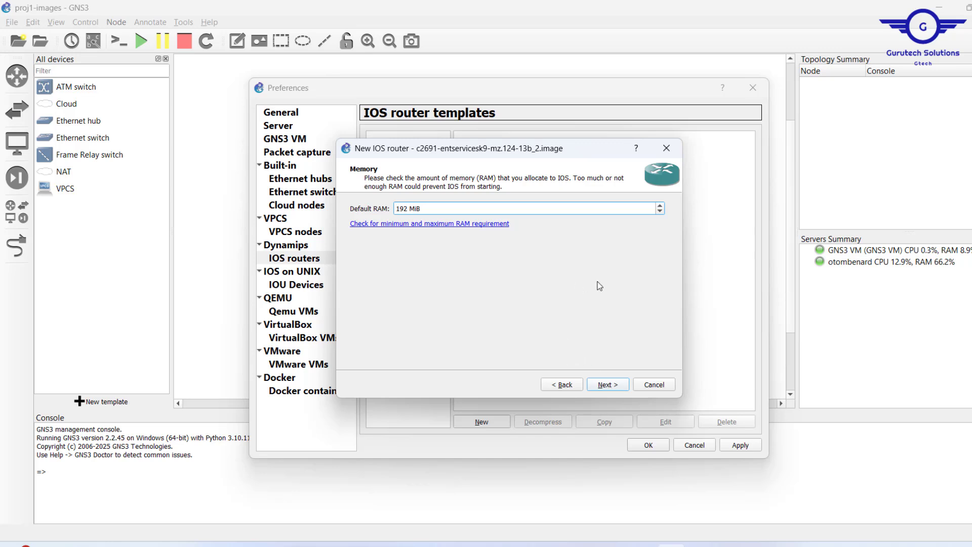
click(613, 384)
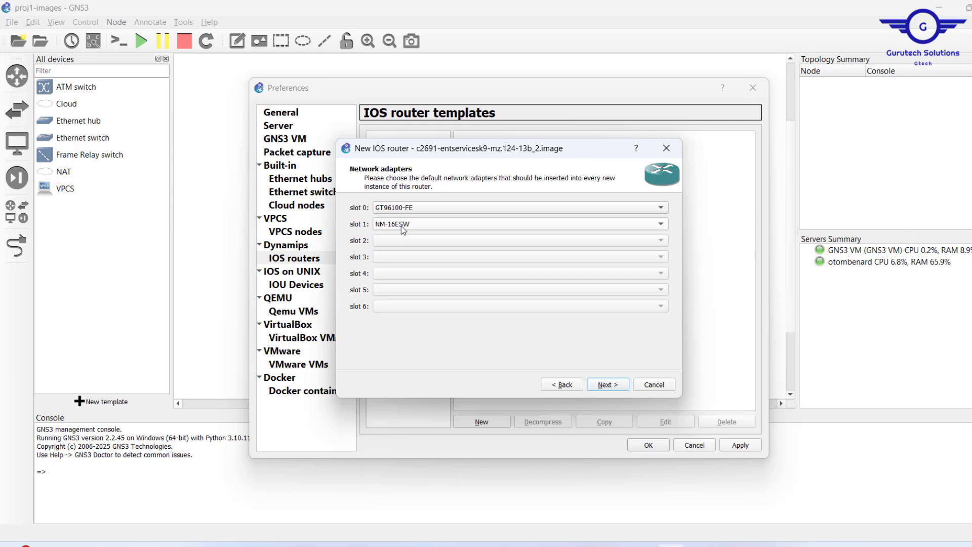
click(610, 386)
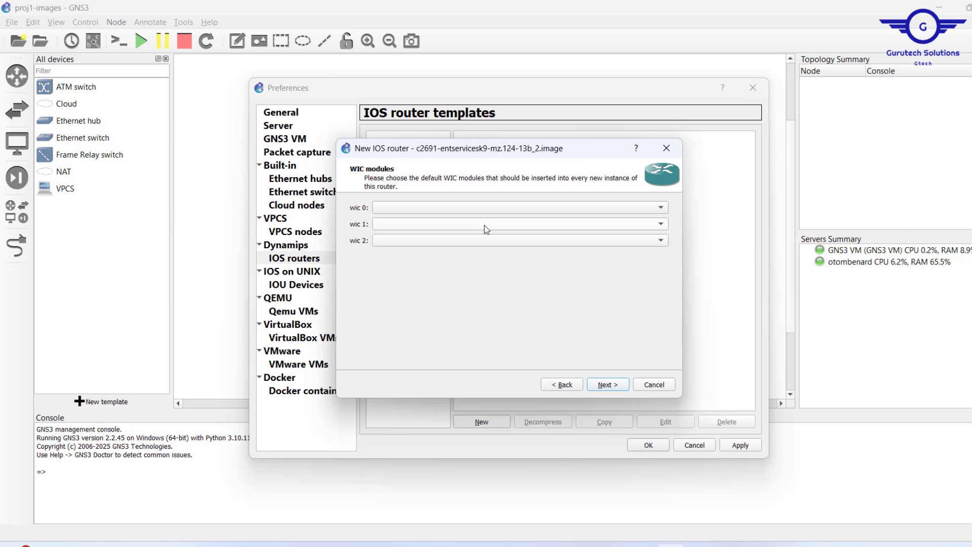
- Leave the WIC modules empty, run the Idle-PC finder for the access switch template, and save the finished template
click(607, 385)
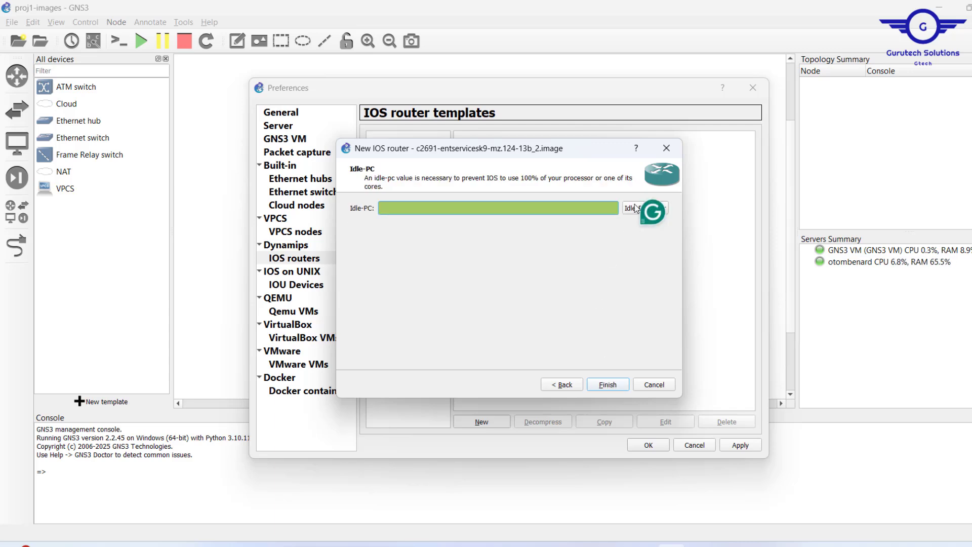
click(624, 212)
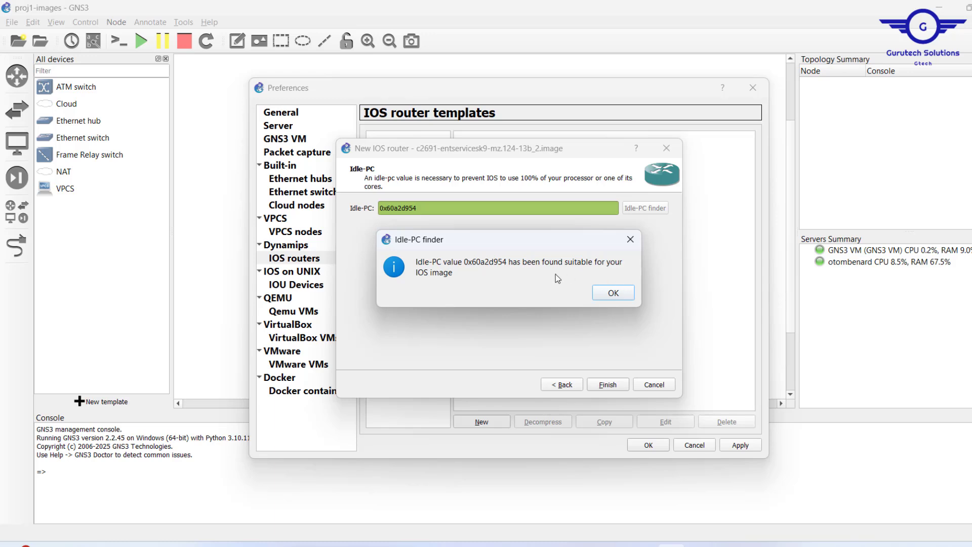
click(613, 294)
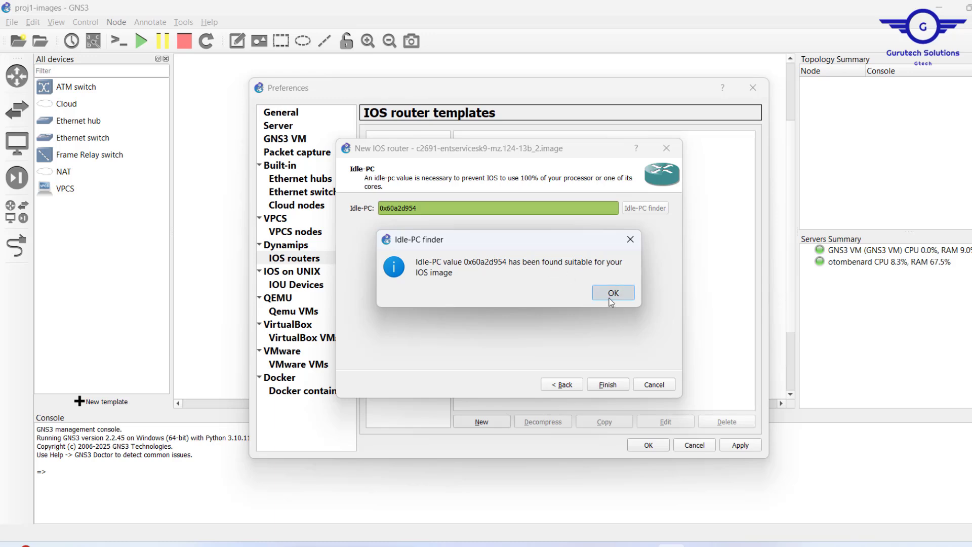
click(607, 384)
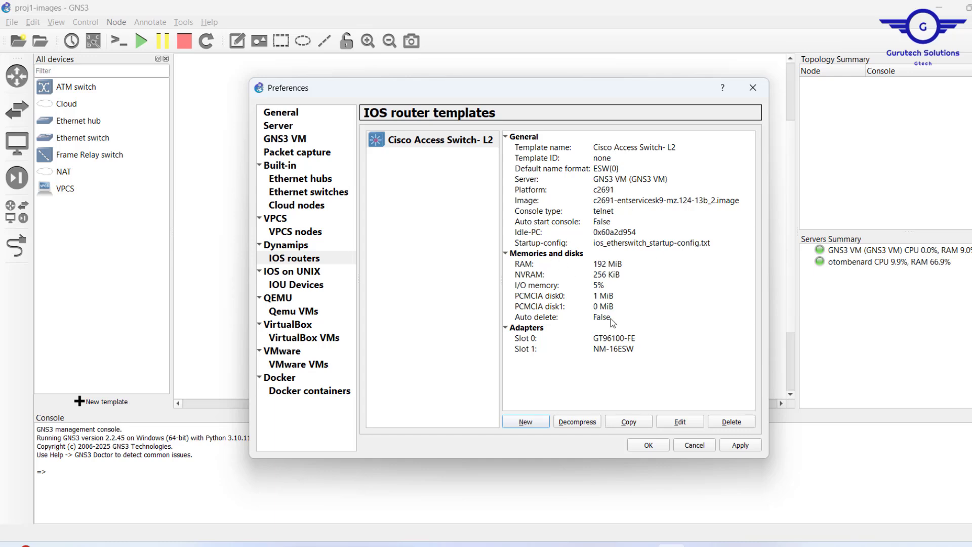
click(742, 446)
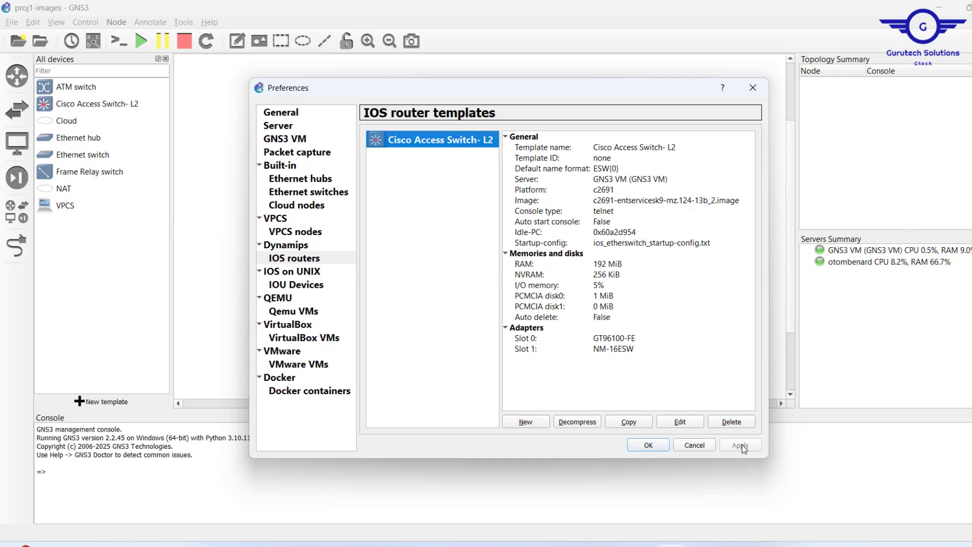
click(649, 445)
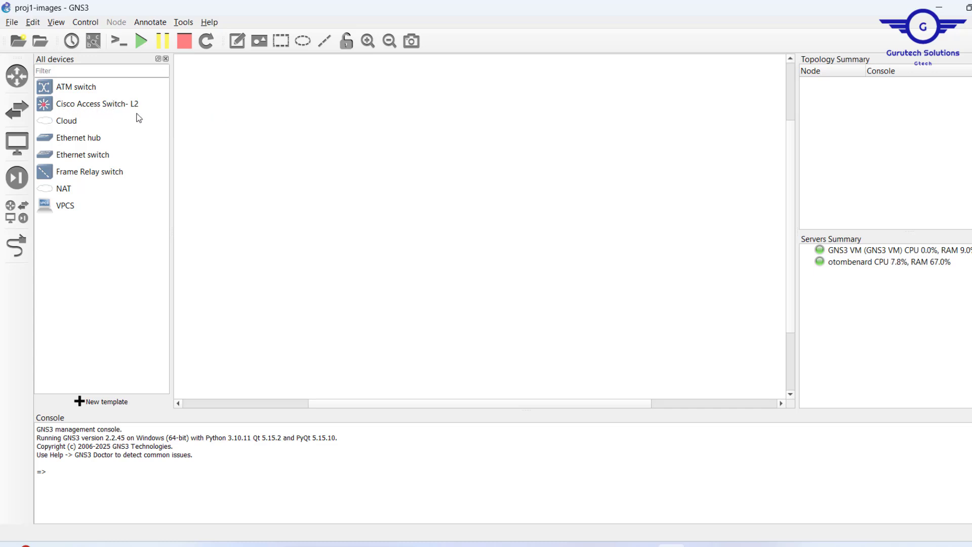
- Start a second IOS router template in the Dynamips preferences and set it to run on the GNS3 VM
click(33, 23)
click(63, 82)
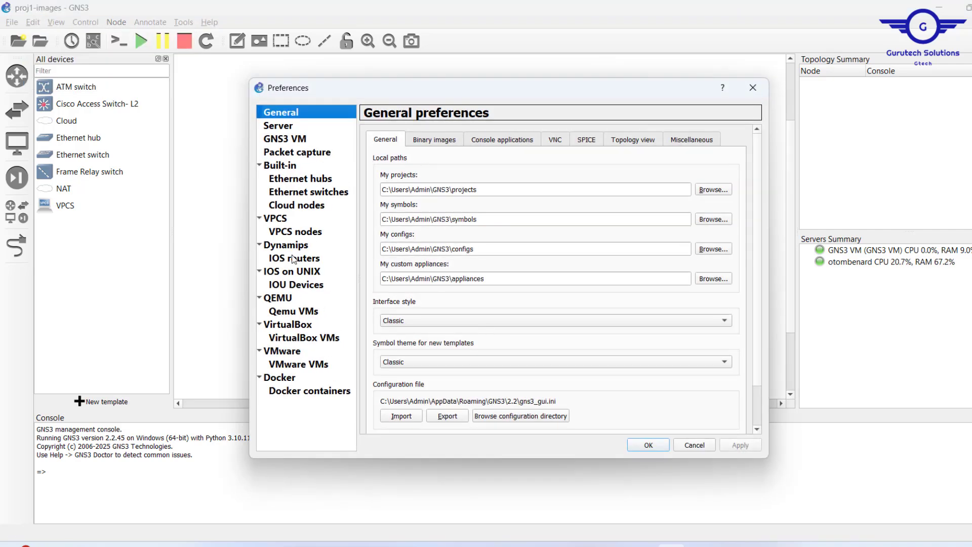
click(289, 260)
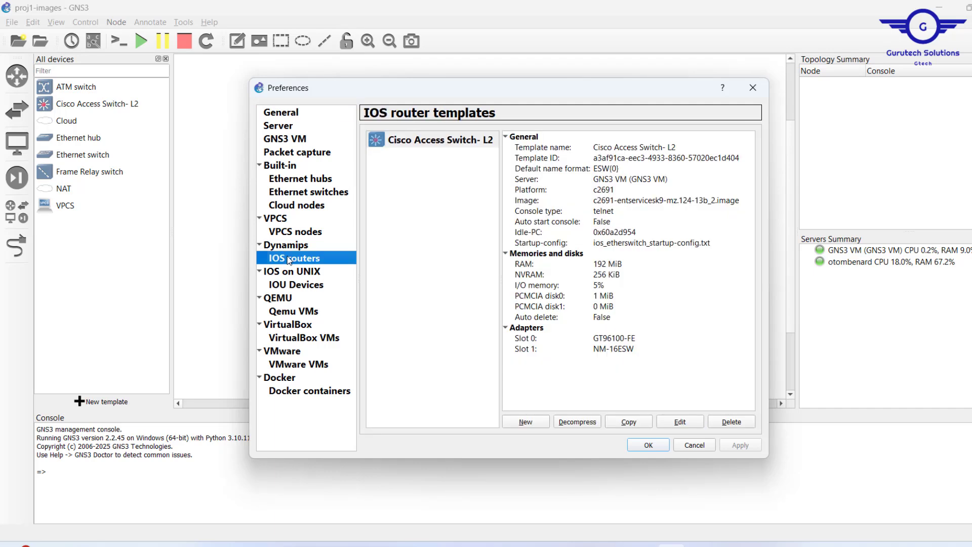
click(523, 421)
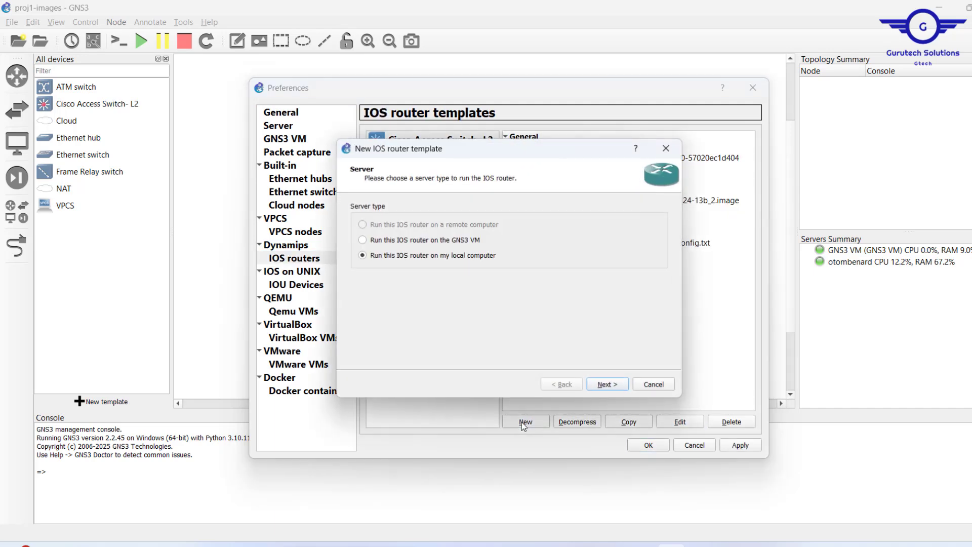
click(411, 242)
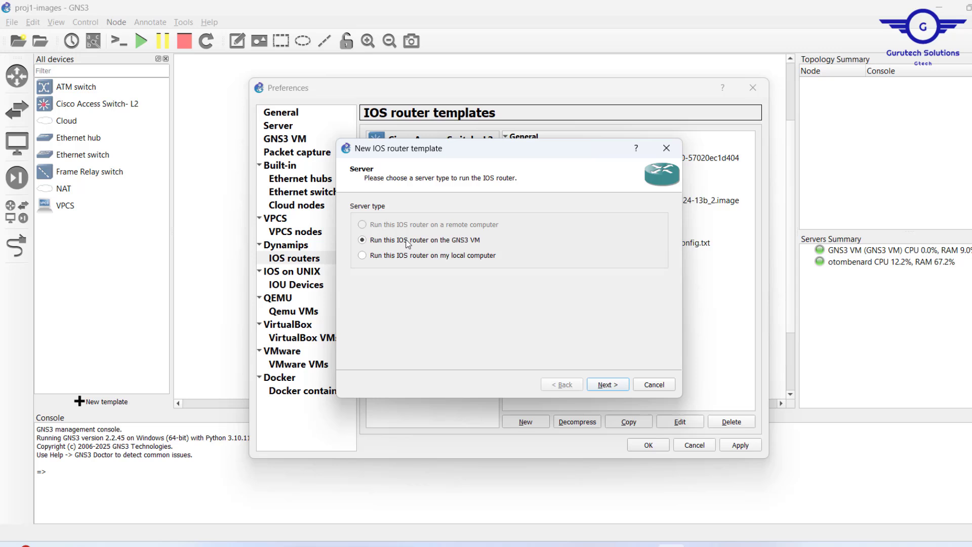
click(603, 385)
- Load c2691-entservicesk9-mz.124-13b_2.bin as a new IOS image for the second template and decompress it
click(417, 208)
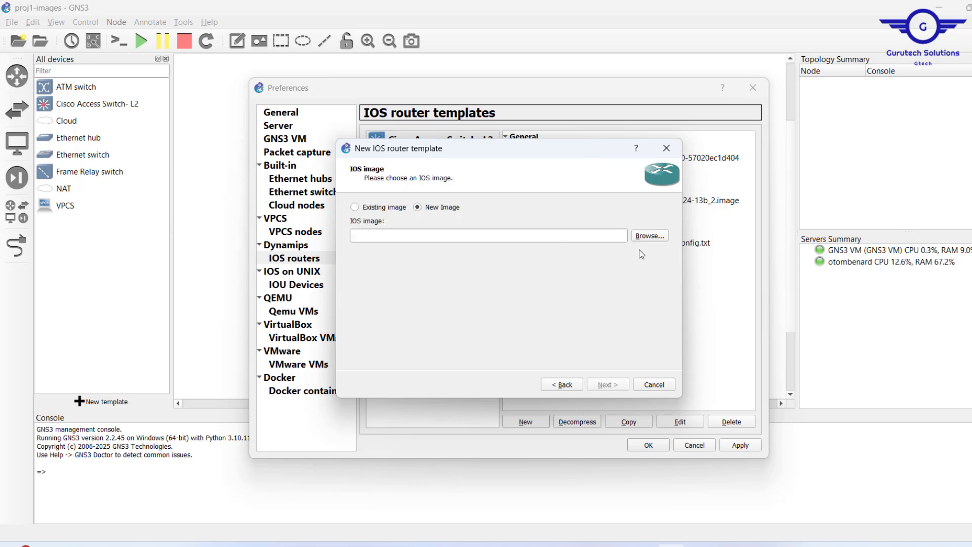
click(650, 236)
click(539, 281)
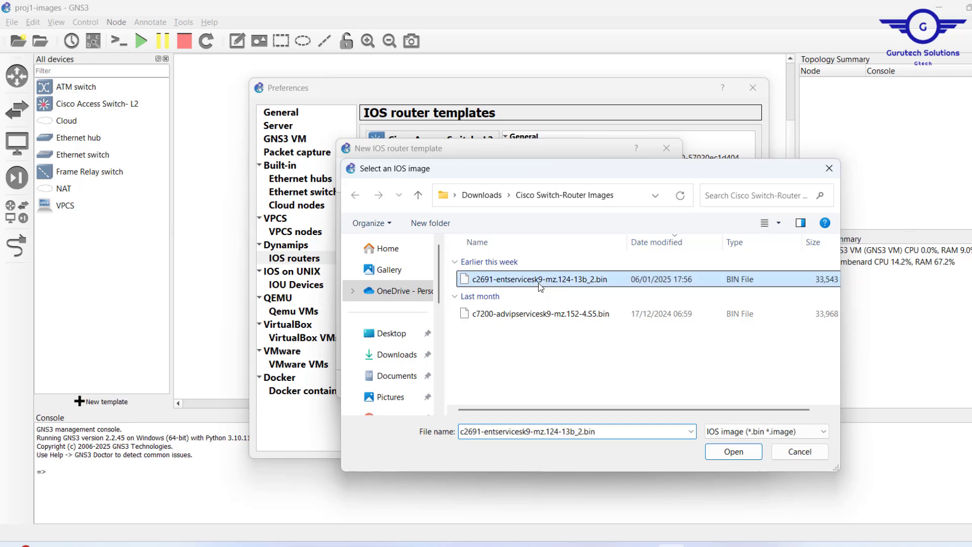
click(737, 453)
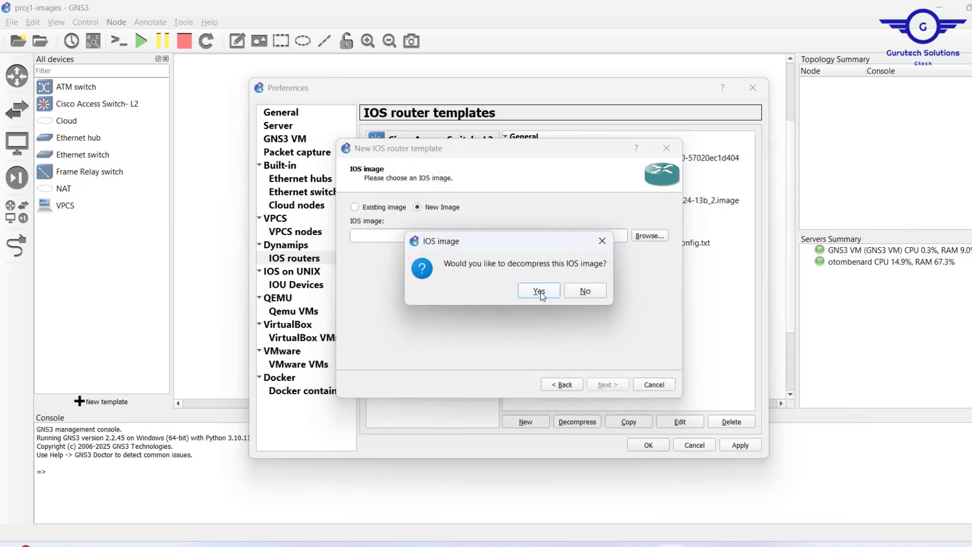
click(539, 292)
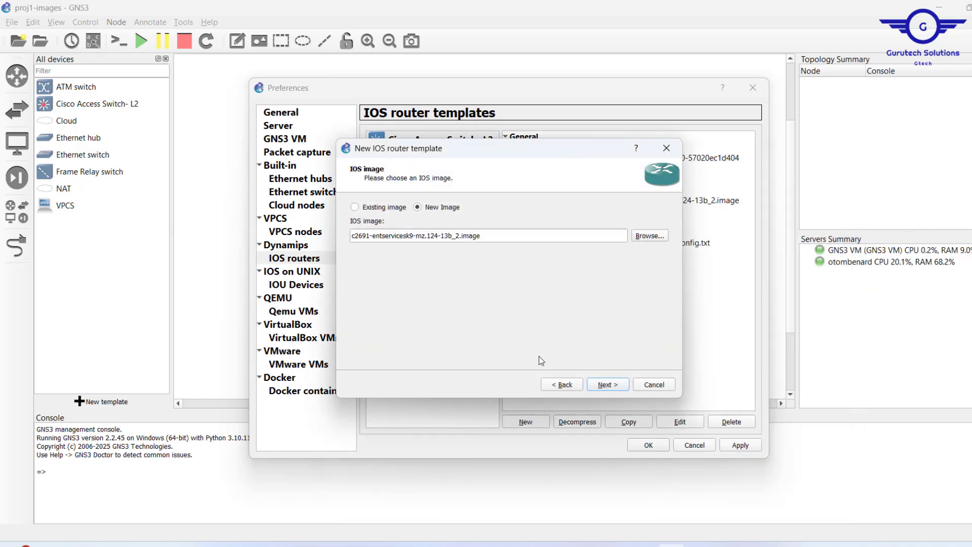
click(607, 384)
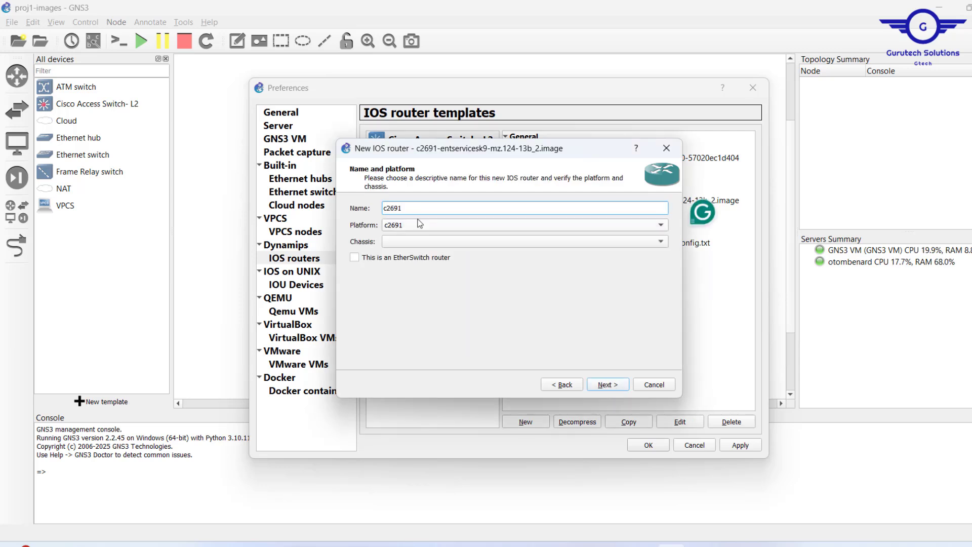
- Mark the second template as an EtherSwitch router named "Cisco Multilayer Switch- L3" and accept the default RAM, network adapters and WIC modules
click(355, 257)
click(607, 384)
click(607, 384)
click(607, 384)
click(607, 385)
- Find an Idle-PC value for the multilayer switch template, finish it, and apply the preferences
click(645, 207)
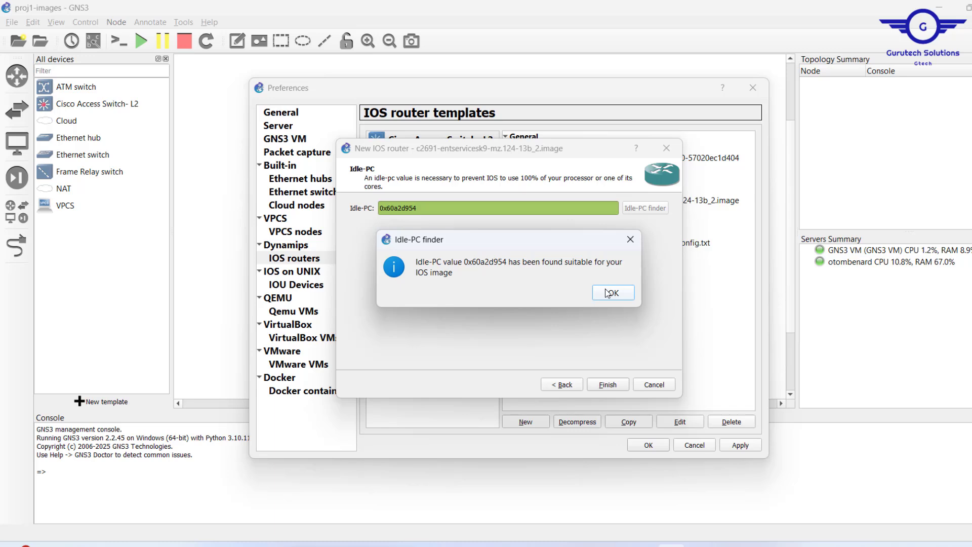
click(610, 293)
click(604, 379)
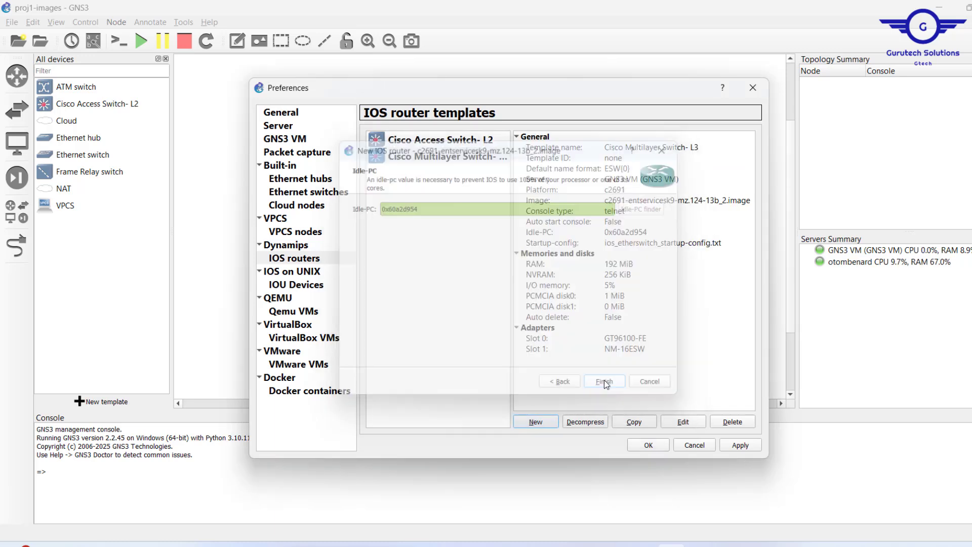
click(742, 446)
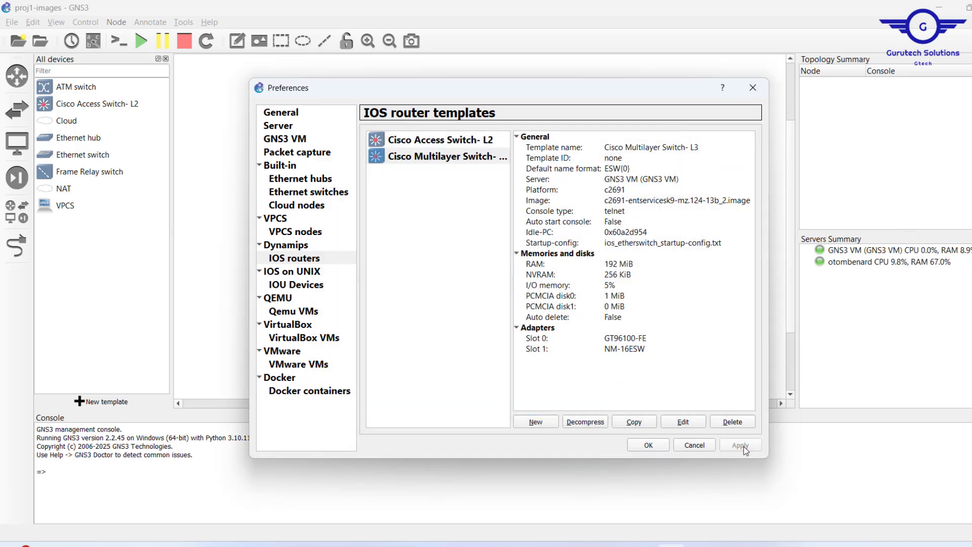
click(648, 446)
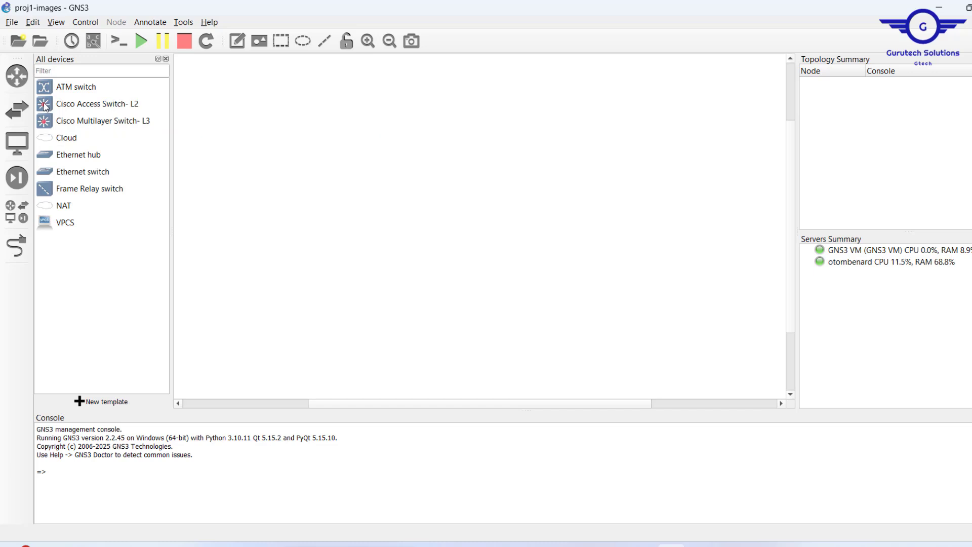
- Change the Cisco Access Switch- L2 template's symbol to the Classic ethernet_switch symbol and save the template configuration
right_click(45, 105)
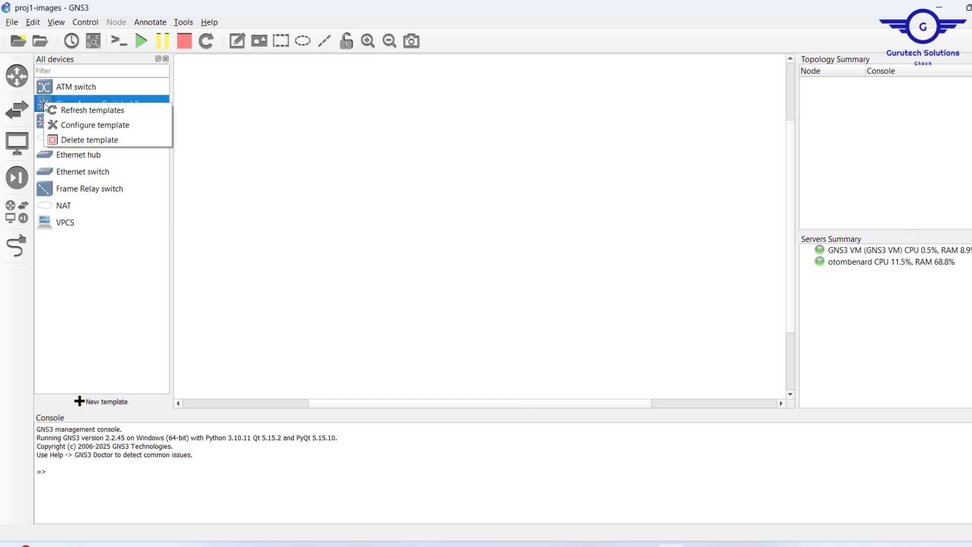
click(71, 124)
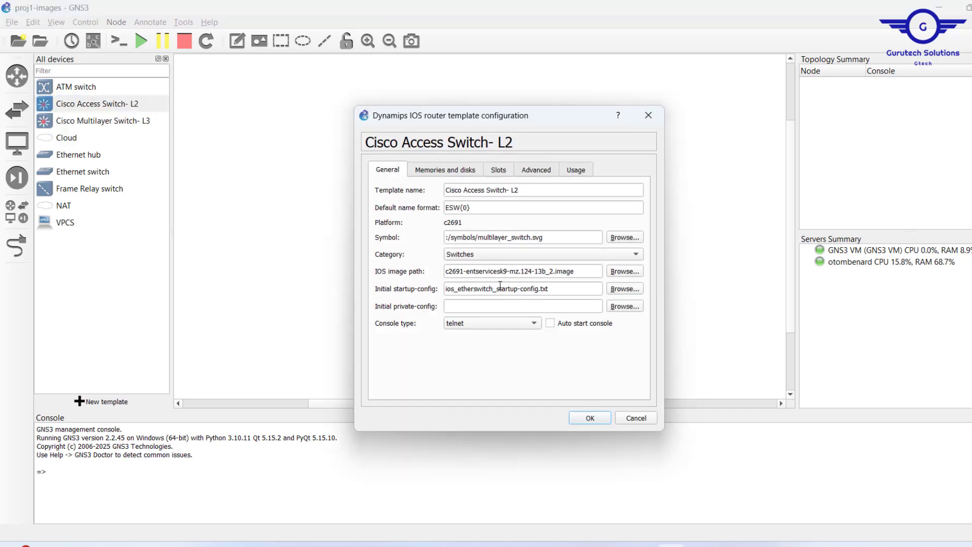
click(622, 242)
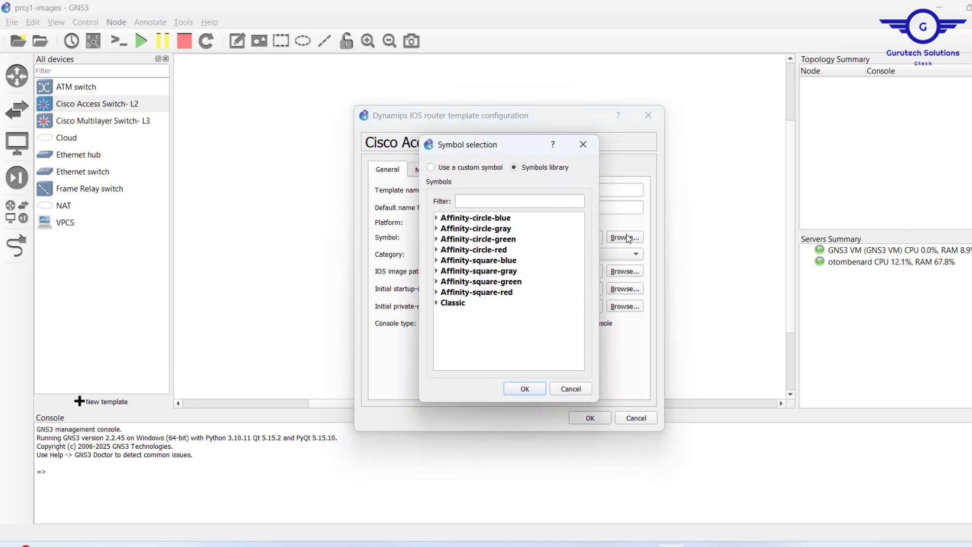
click(436, 302)
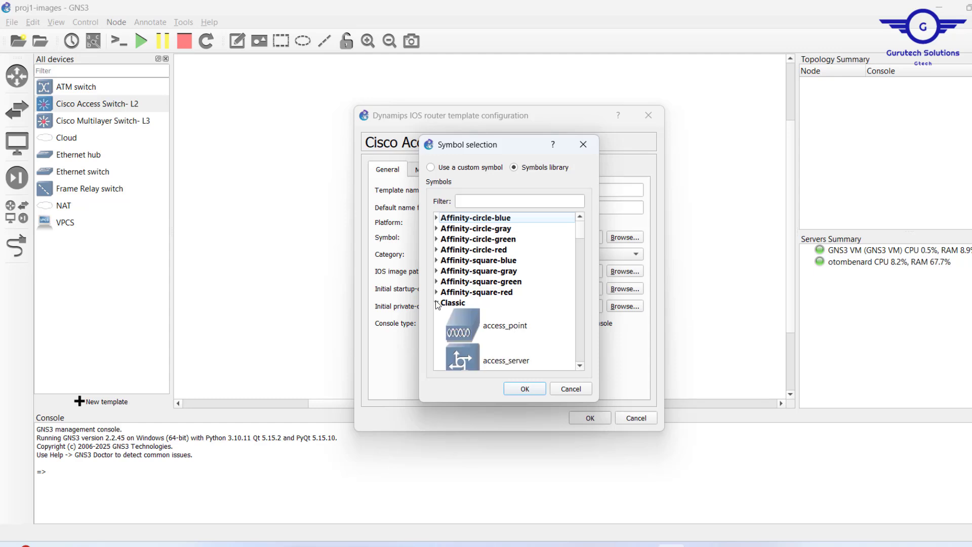
scroll(511, 317, down, 10)
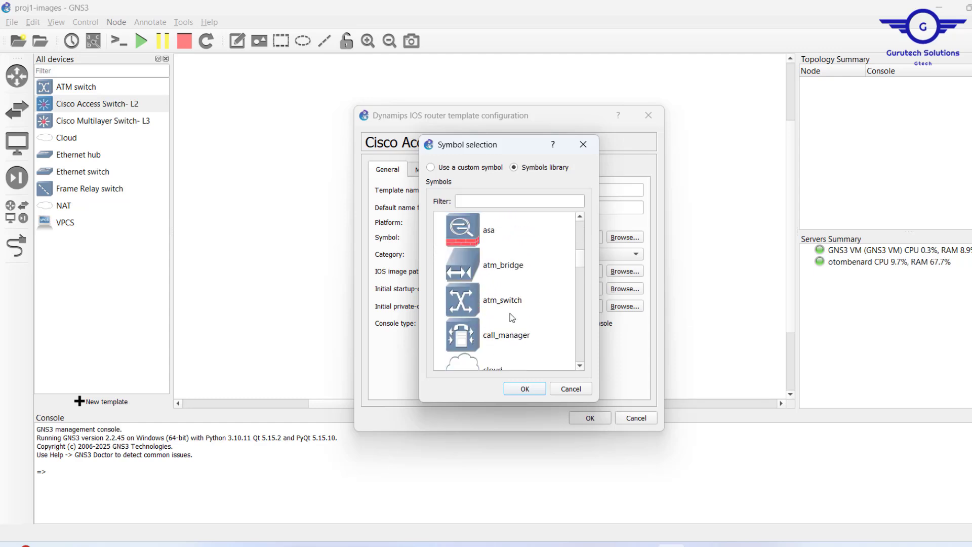
scroll(512, 318, down, 3)
scroll(512, 317, down, 2)
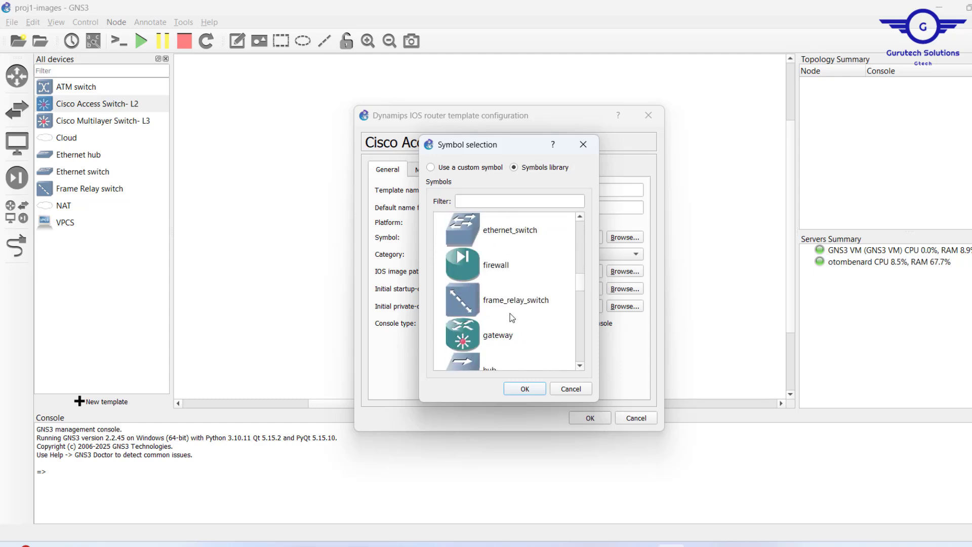
scroll(511, 318, down, 4)
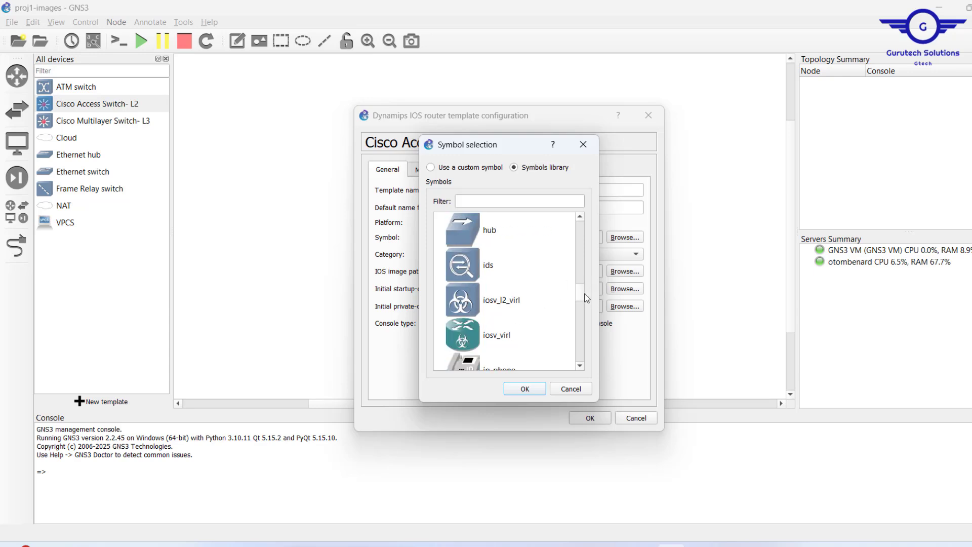
scroll(582, 296, down, 20)
scroll(580, 220, up, 20)
scroll(581, 220, up, 4)
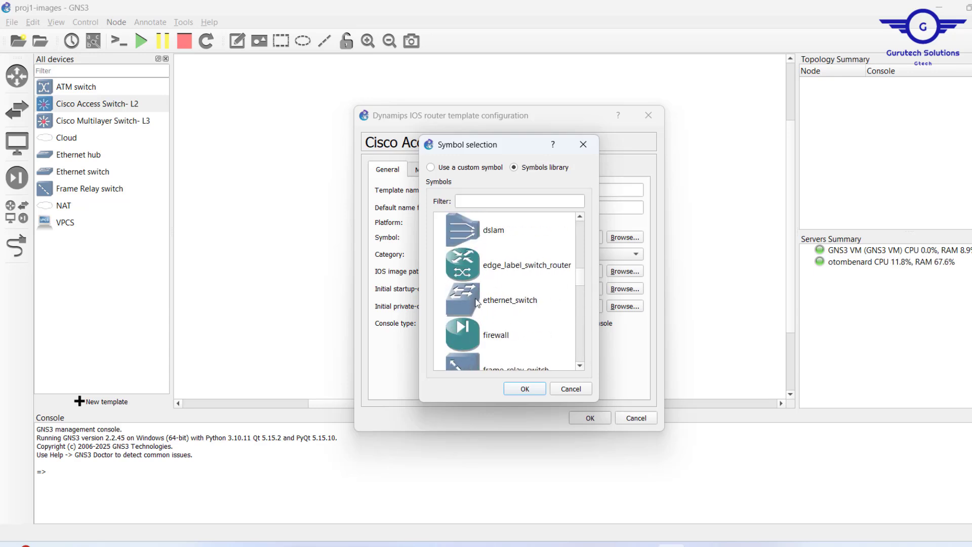
click(519, 303)
click(524, 387)
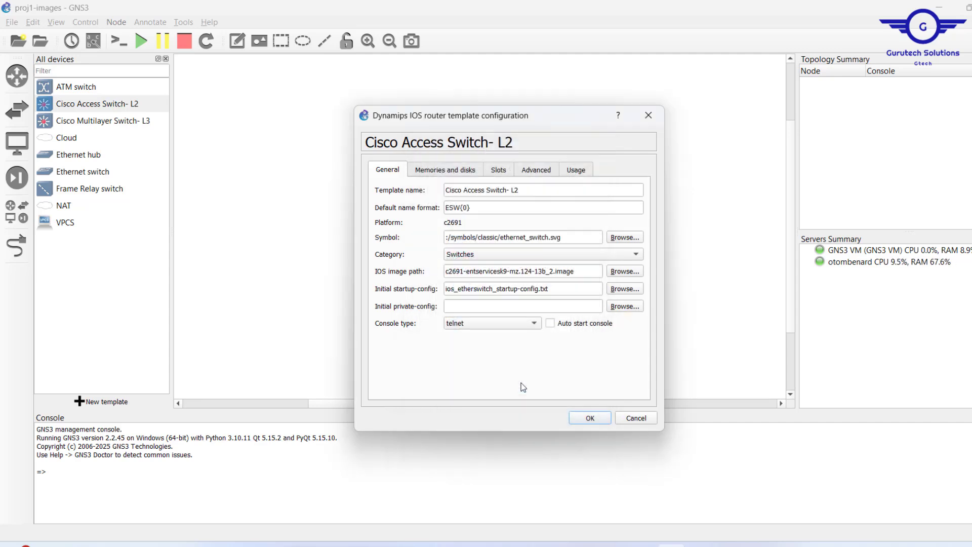
click(589, 418)
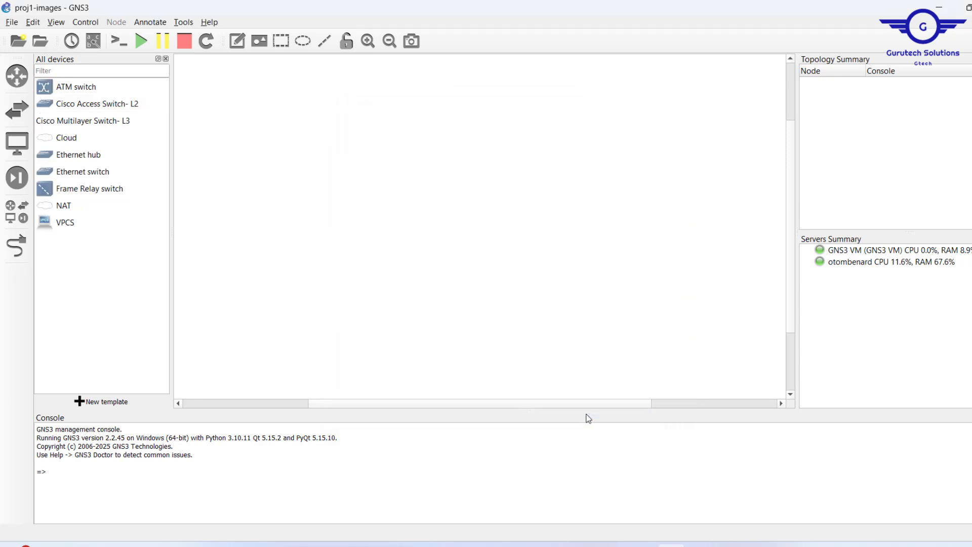
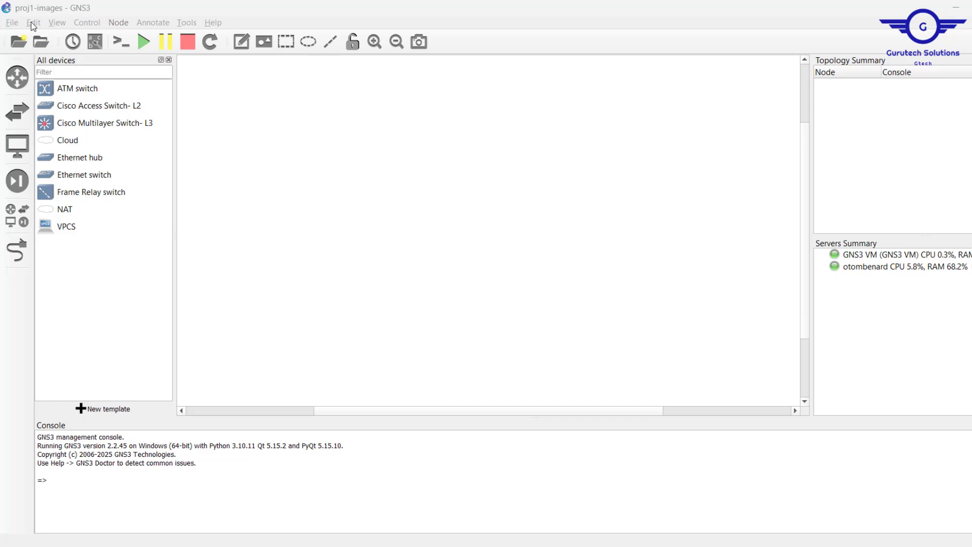
- Start a new IOS router template in the preferences and set it to run on the GNS3 VM
click(33, 25)
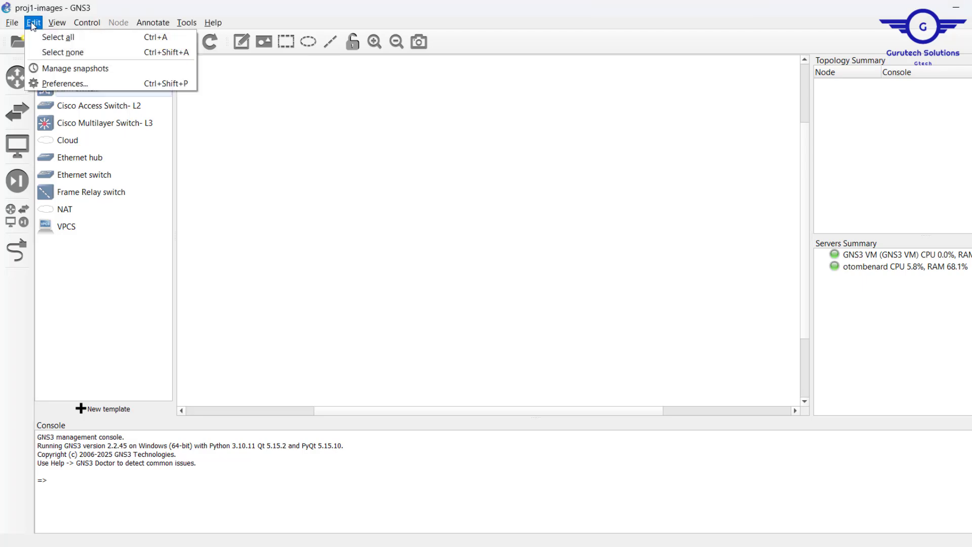
click(75, 84)
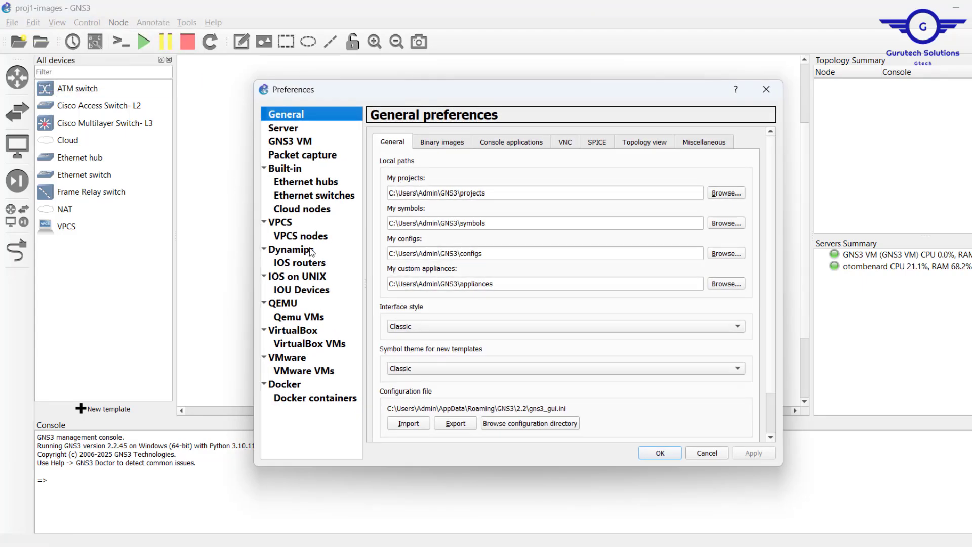
click(292, 263)
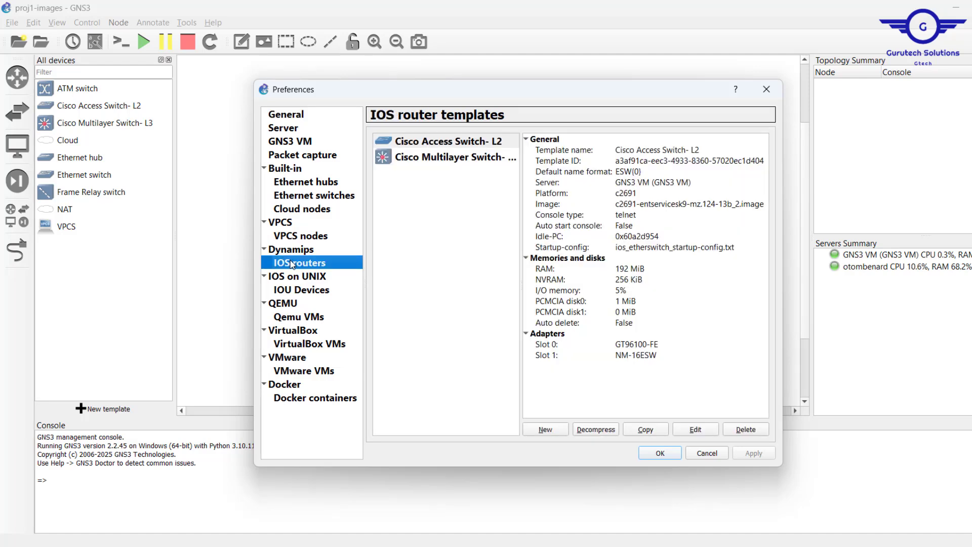
click(545, 432)
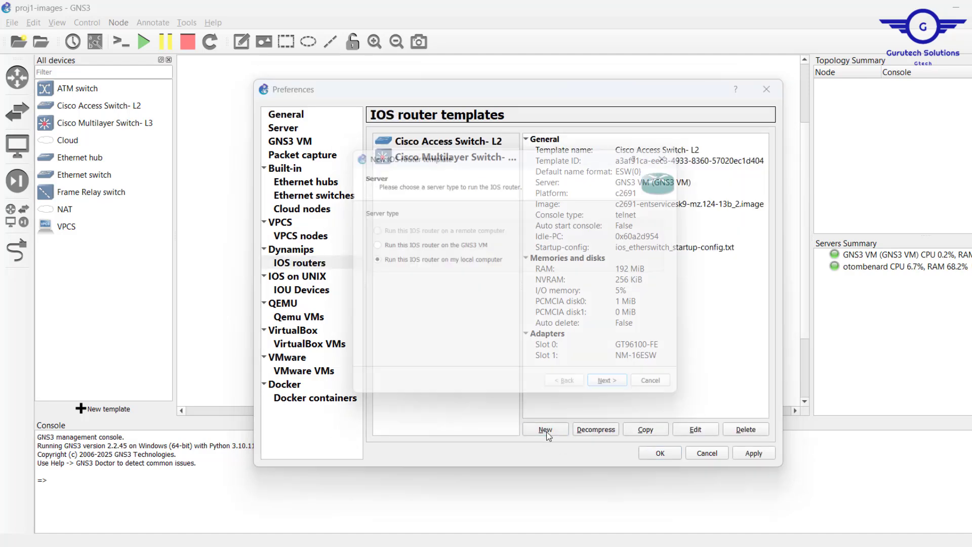
click(396, 247)
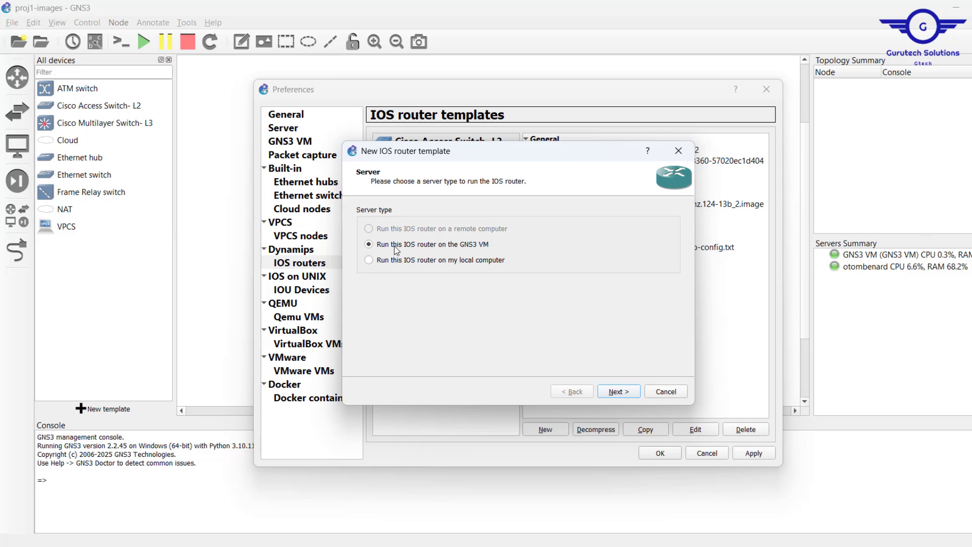
click(618, 392)
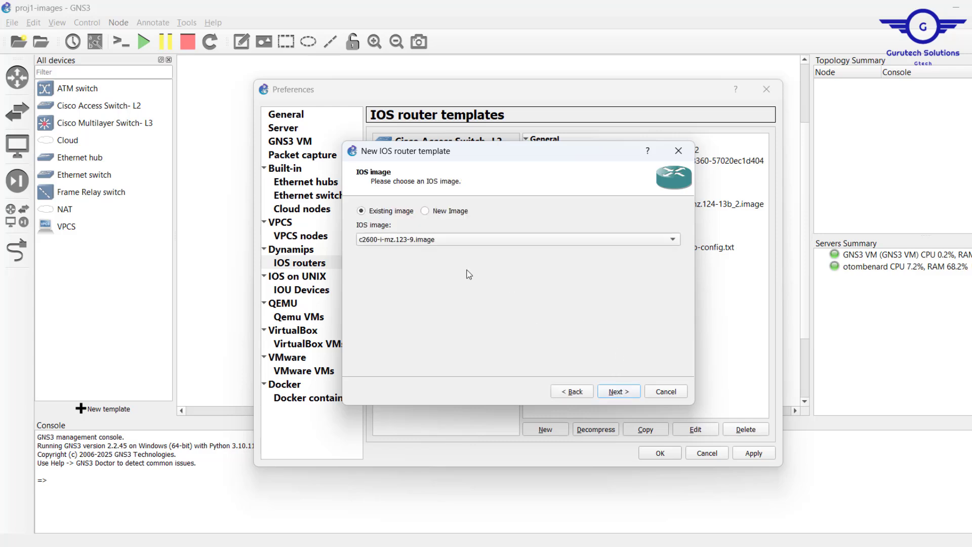
- Load c7200-advipservicesk9-mz.152-4.S5.bin as a new IOS image for the router template and decompress it
click(432, 212)
click(655, 241)
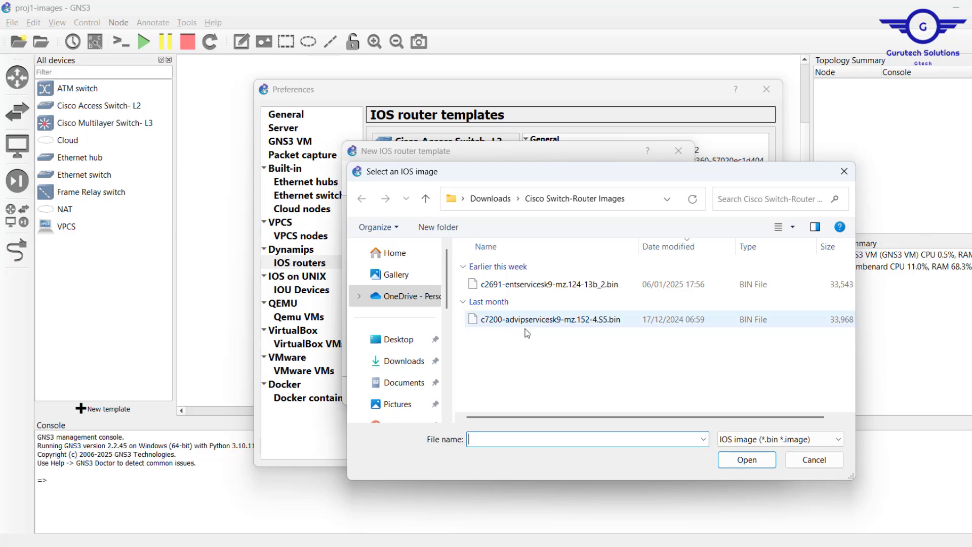
click(587, 320)
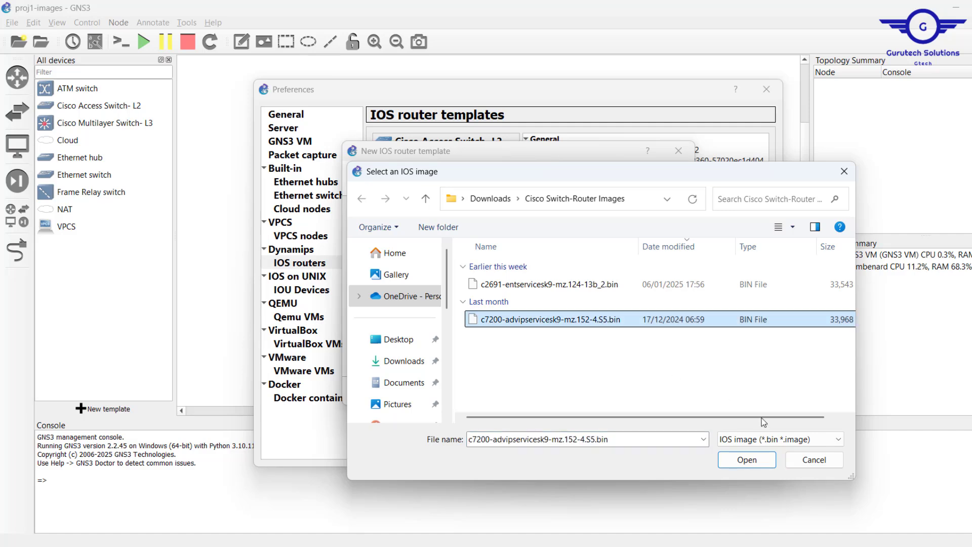
click(738, 470)
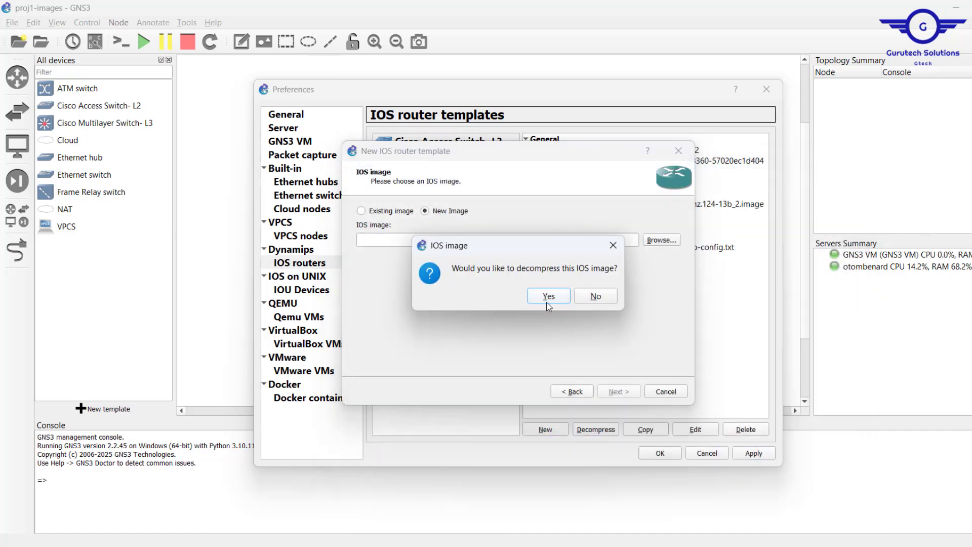
click(544, 302)
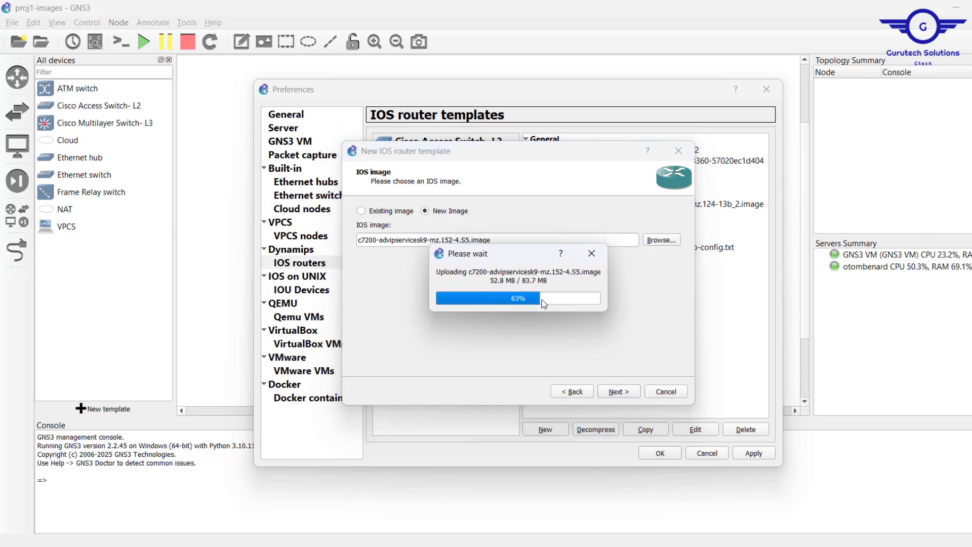
click(619, 391)
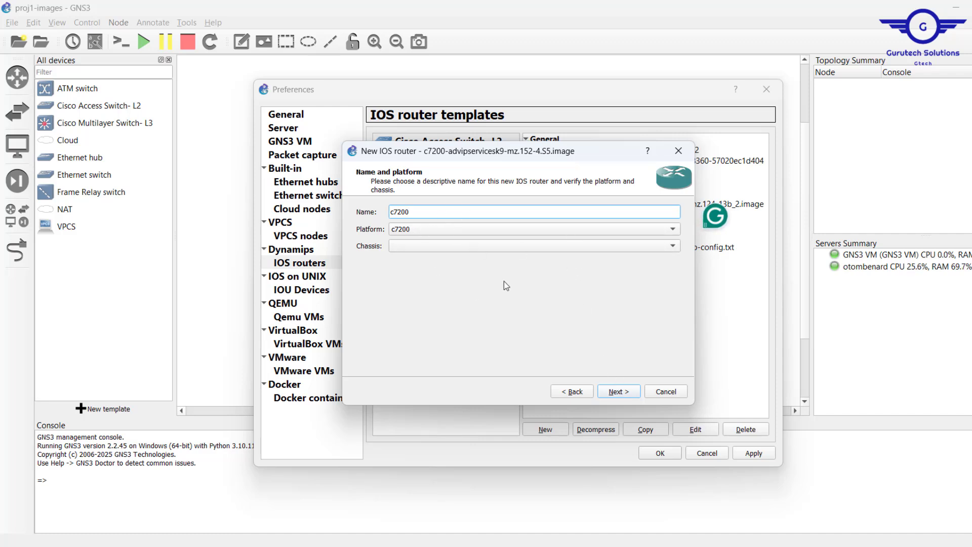
- Keep the default name, platform and RAM, and assign C7200-IO-2FE to slot 0, PA-8T to slot 1 and PA-2FE-TX to slot 2
click(618, 394)
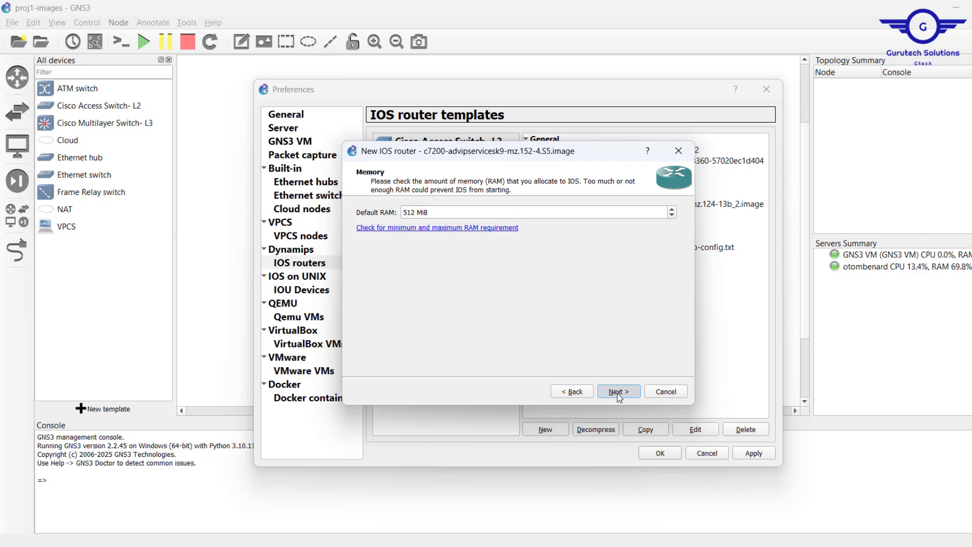
click(617, 393)
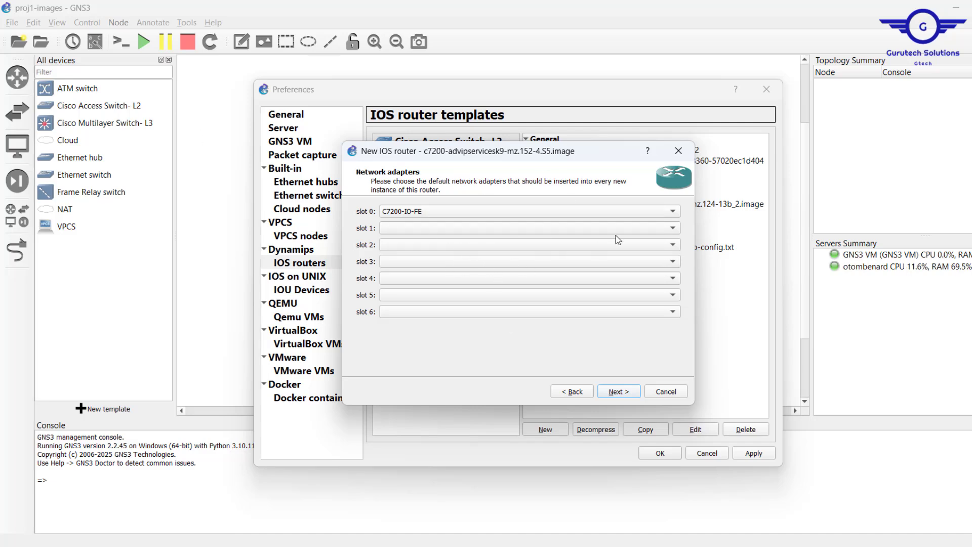
click(420, 214)
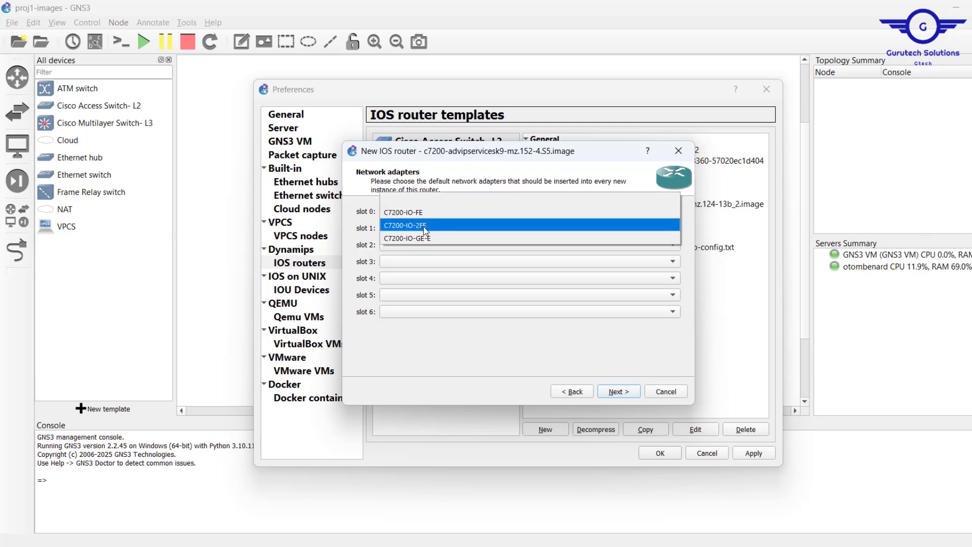
click(423, 227)
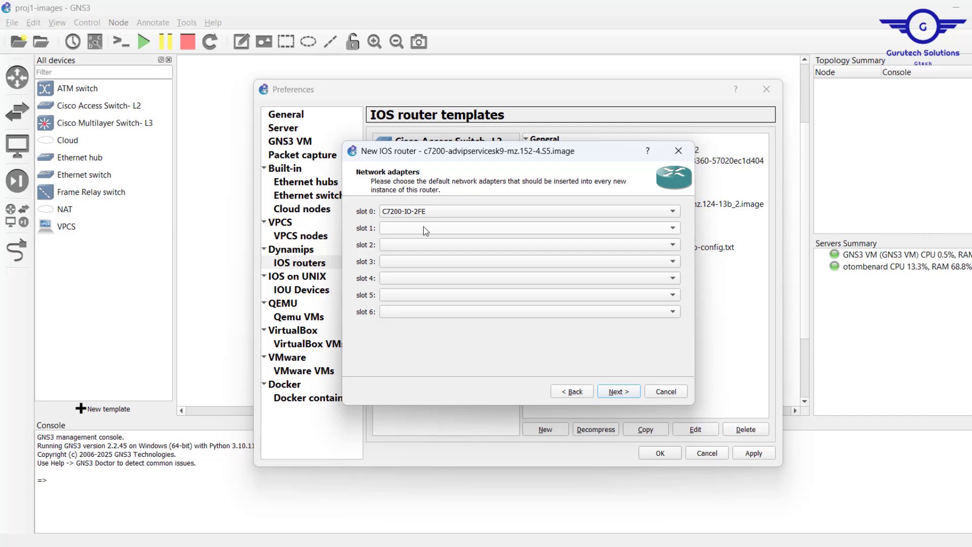
click(416, 228)
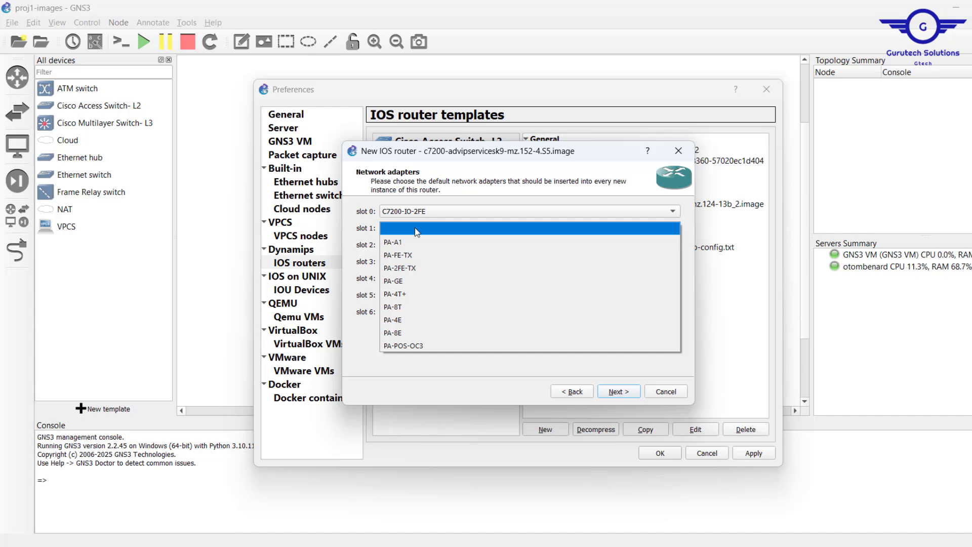
click(404, 313)
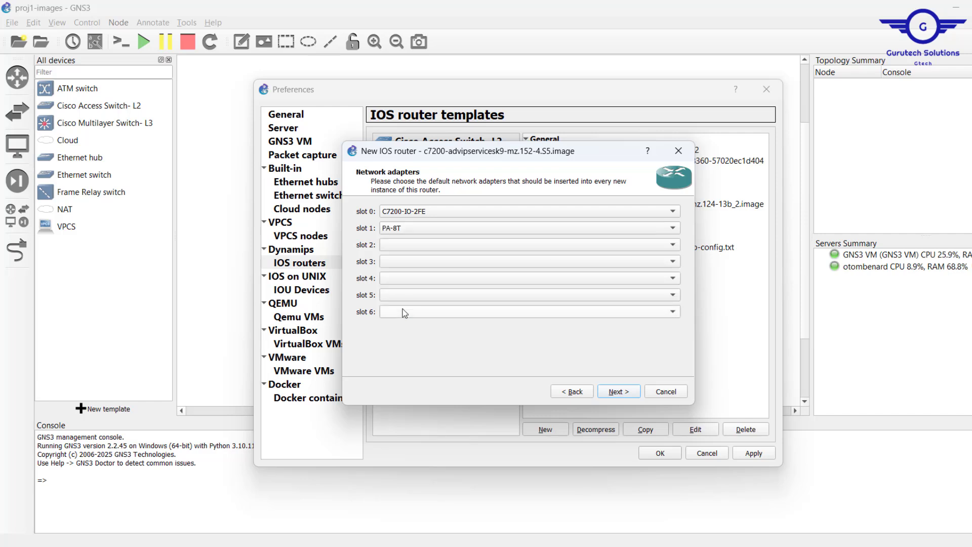
click(389, 246)
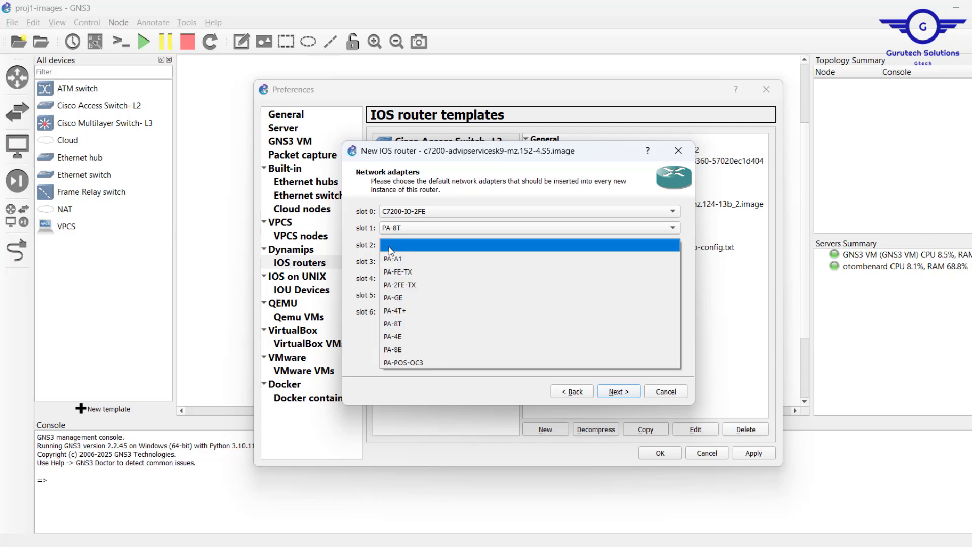
click(404, 285)
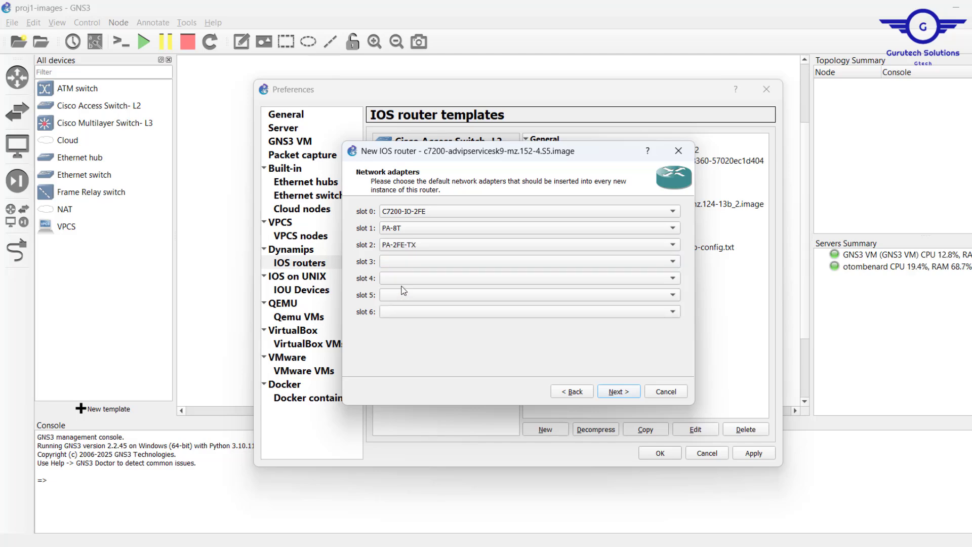
click(619, 392)
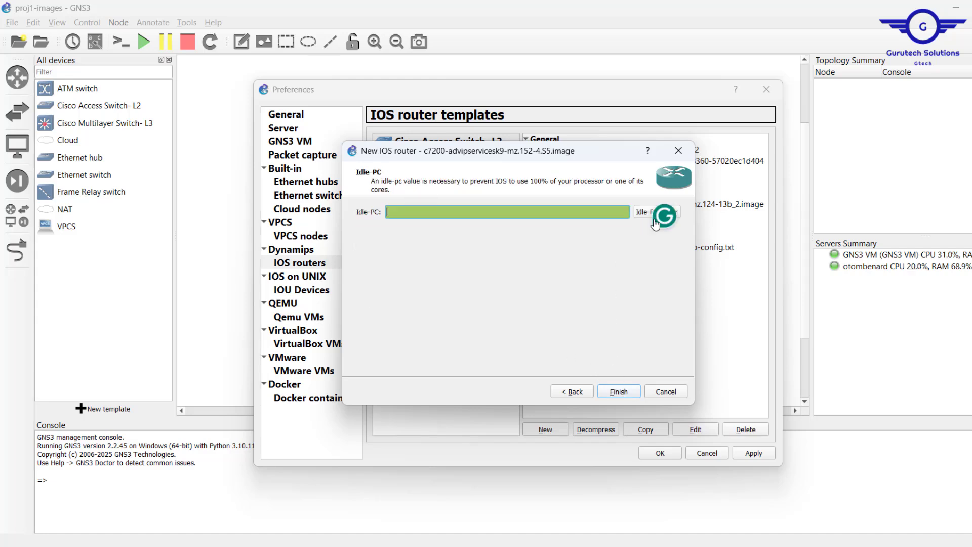
- Find an Idle-PC value for the c7200 router image and finish the template
click(636, 216)
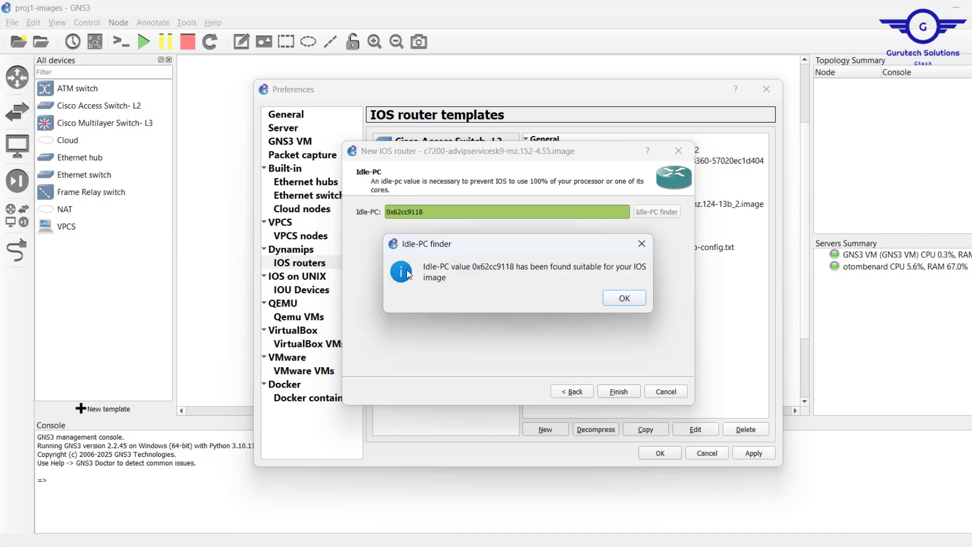
click(618, 303)
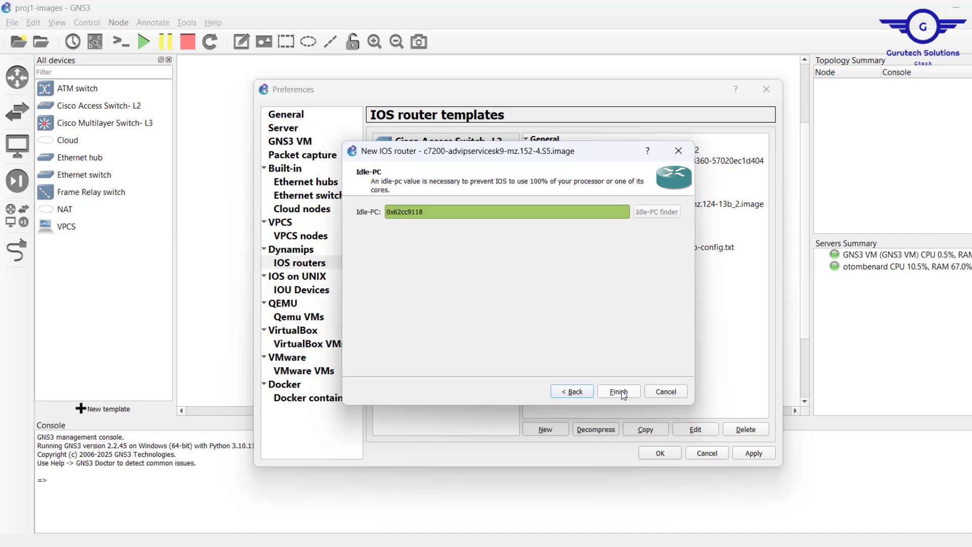
click(619, 392)
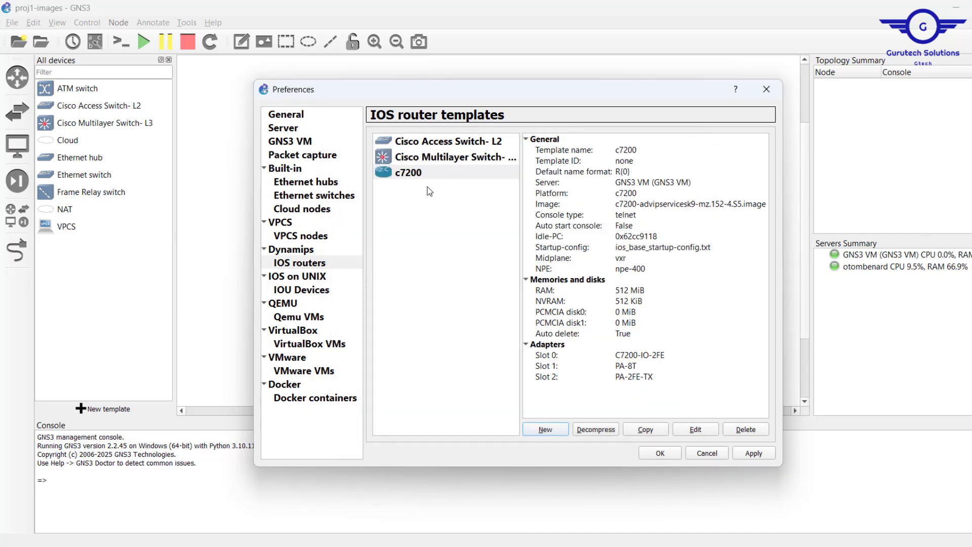
- Rename the c7200 template as "Cisco Router- c7200" and apply the preferences
click(420, 180)
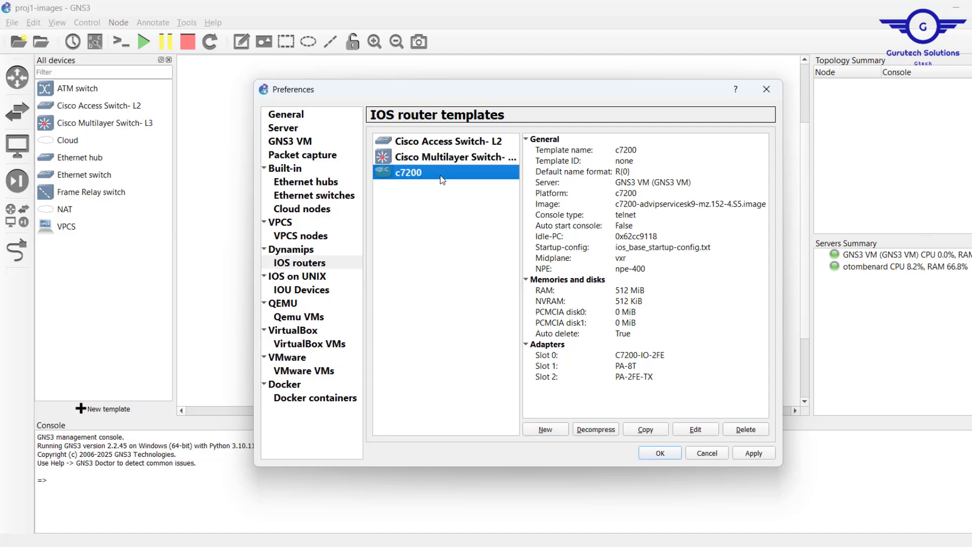
double_click(458, 173)
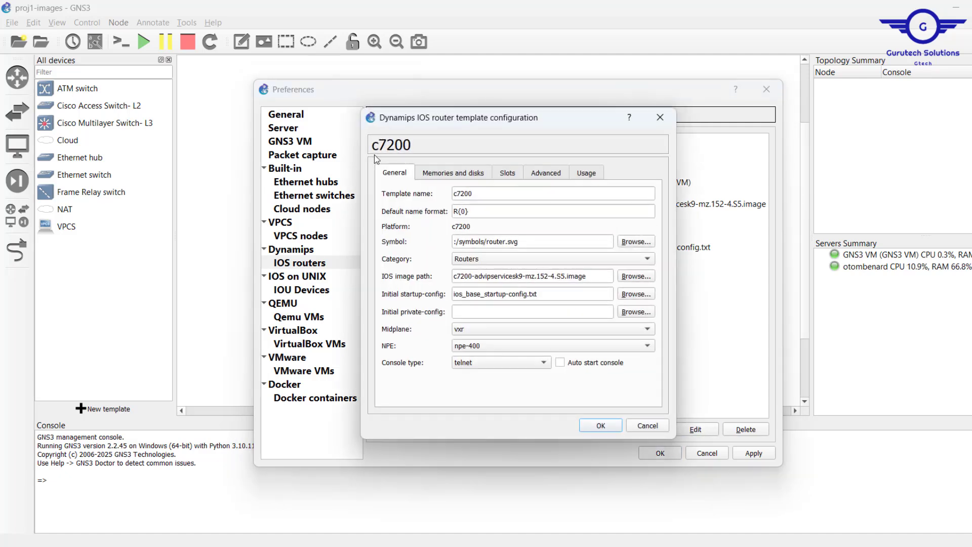
click(454, 197)
text(Cisco)
text( Rou)
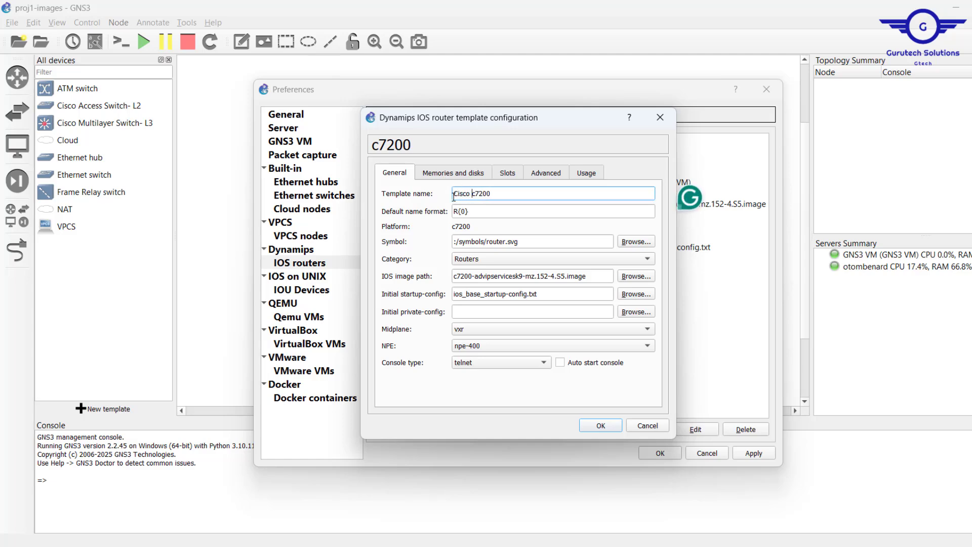
text(ter-)
click(616, 424)
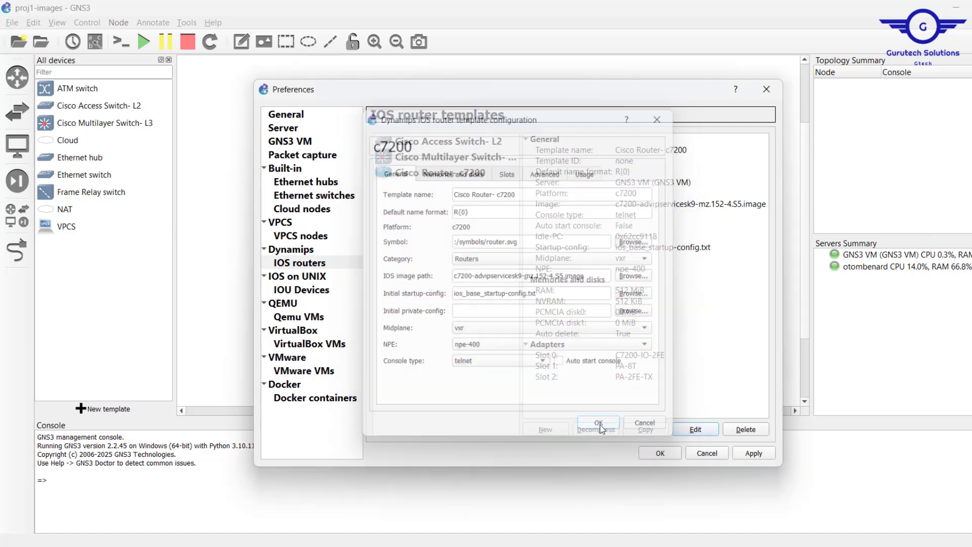
click(754, 453)
click(659, 453)
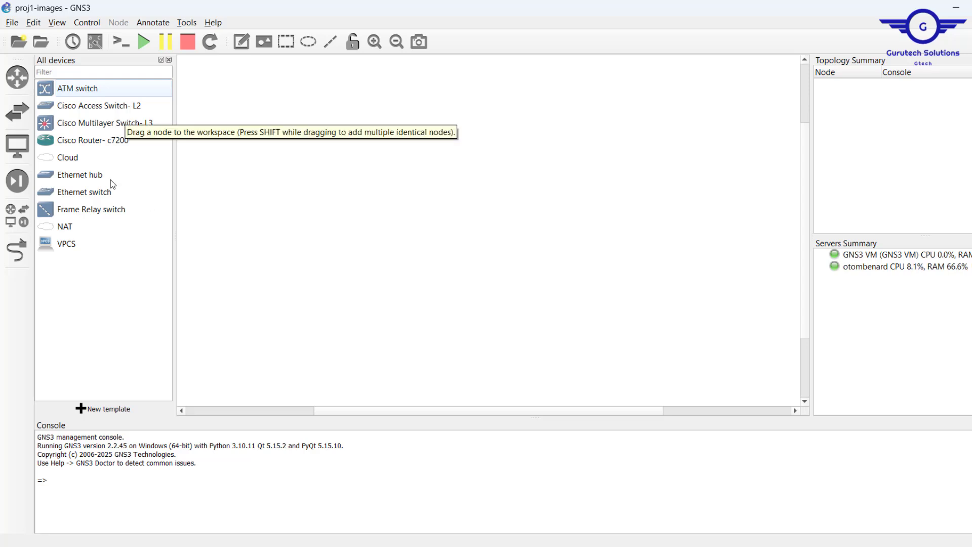
- Place a Cisco c7200 router, a multilayer switch below it, and two access switches side by side beneath them in the workspace
drag(63, 142, 407, 128)
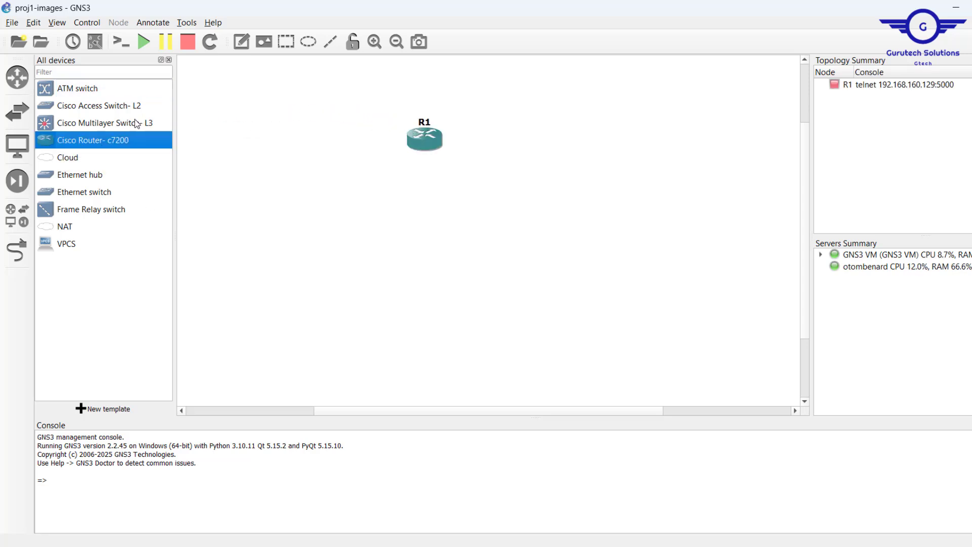
drag(122, 127, 469, 174)
drag(414, 223, 414, 226)
drag(71, 109, 301, 310)
drag(104, 105, 530, 319)
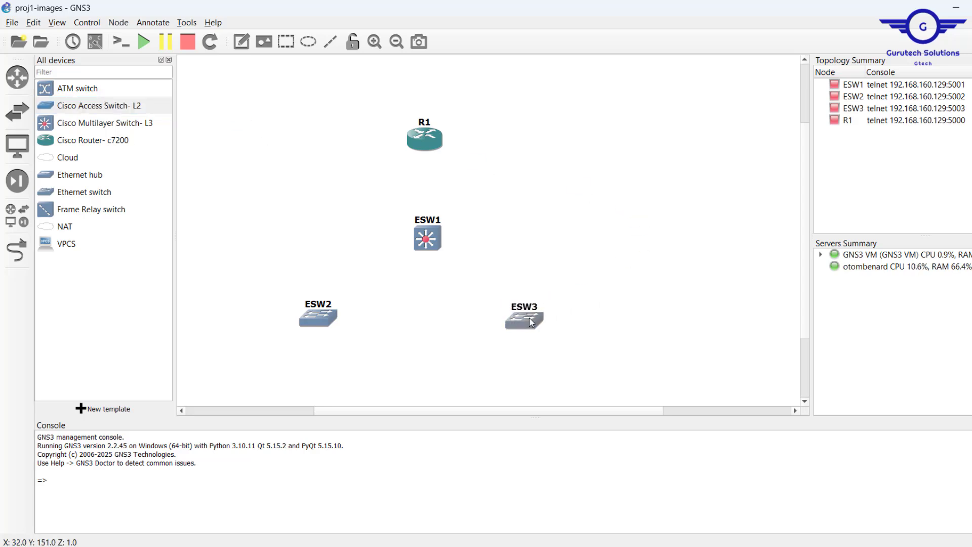
- Link FastEthernet0/0 of router R1 to FastEthernet0/0 of the multilayer switch ESW1
click(17, 250)
click(425, 131)
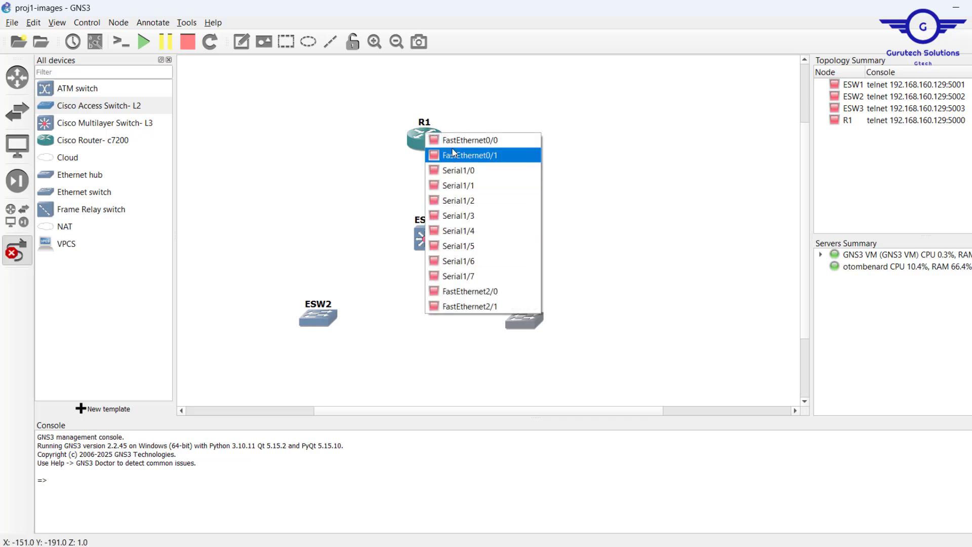
click(463, 139)
click(427, 234)
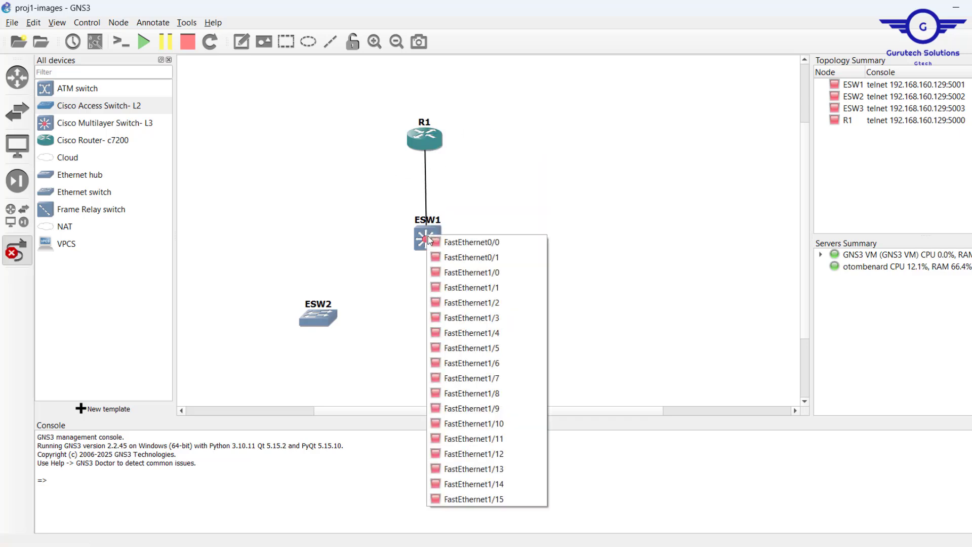
click(446, 244)
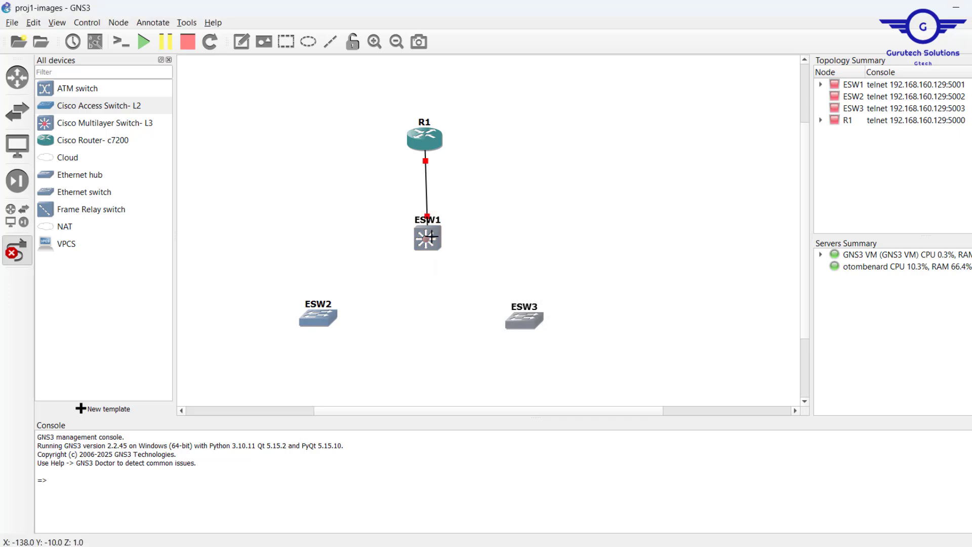
- Link FastEthernet0/1 of the multilayer switch ESW1 to the access switch ESW2
click(432, 237)
click(482, 259)
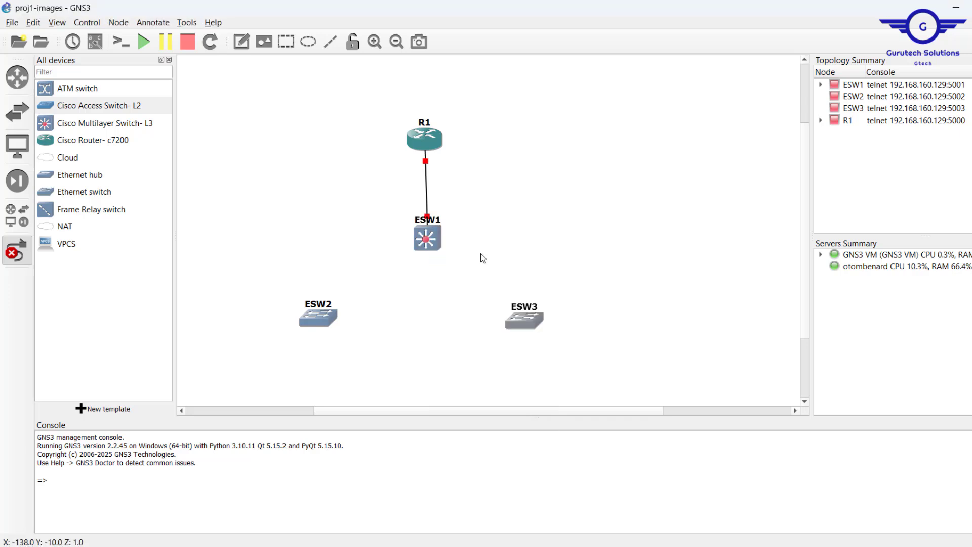
click(317, 316)
click(358, 49)
- Link FastEthernet1/0 of the multilayer switch ESW1 to FastEthernet0/0 of the access switch ESW3 and finish adding links
click(427, 238)
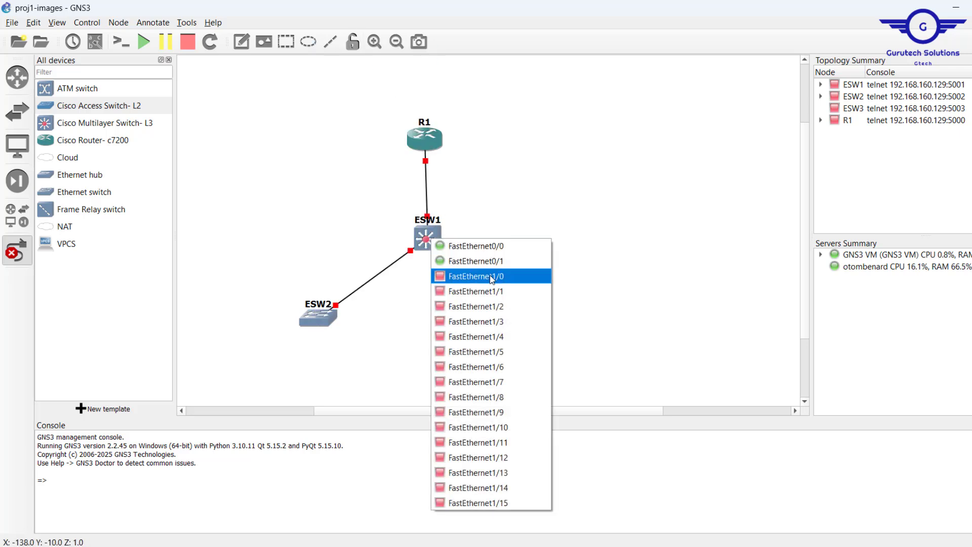
click(495, 276)
click(528, 318)
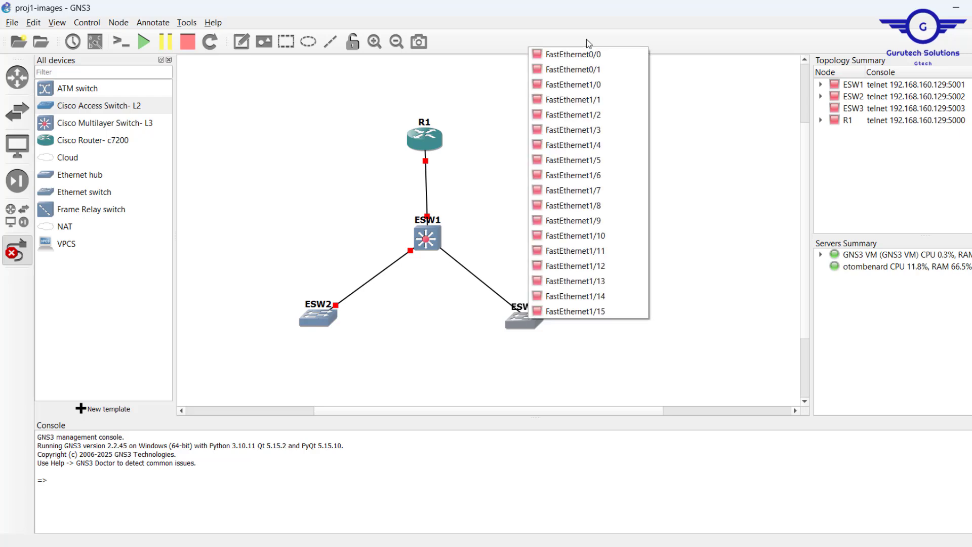
click(584, 55)
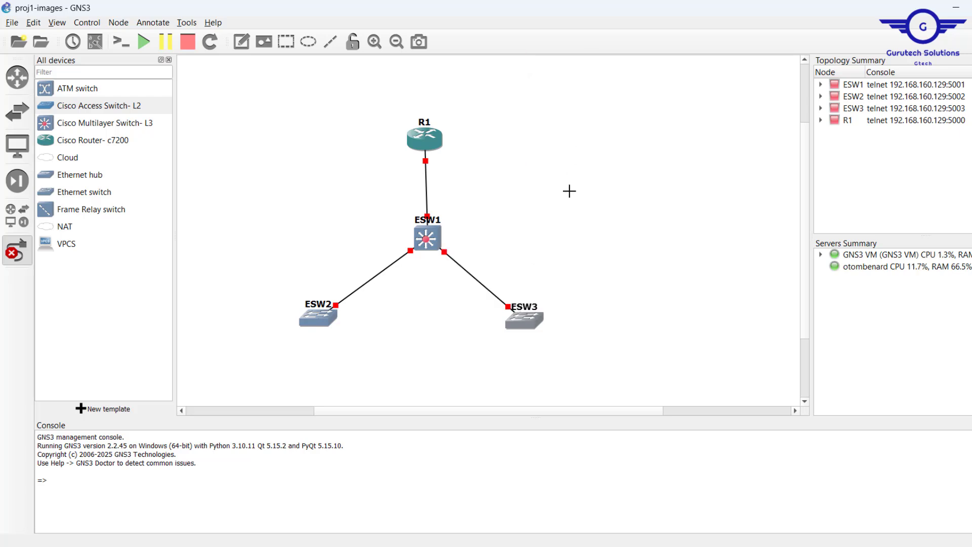
key(Escape)
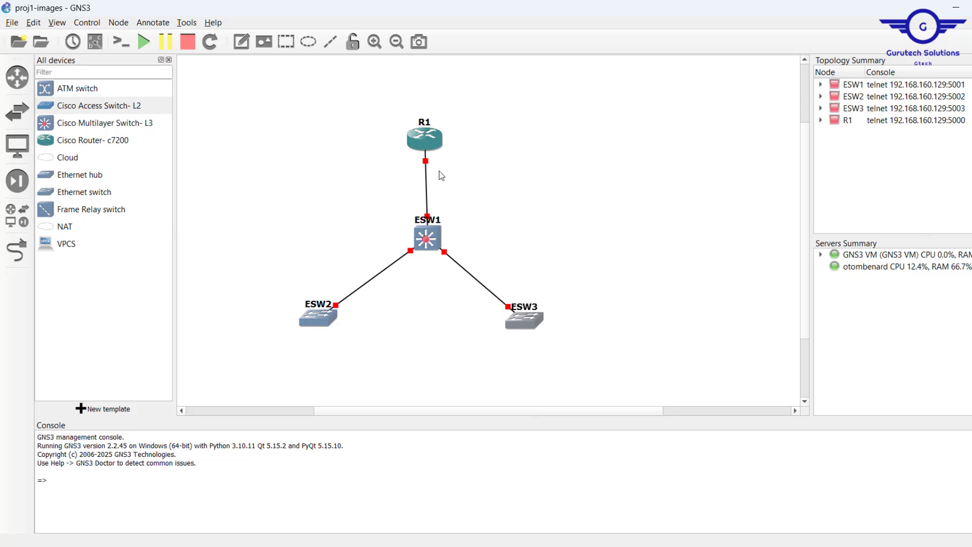
- Start all devices in the topology
click(144, 42)
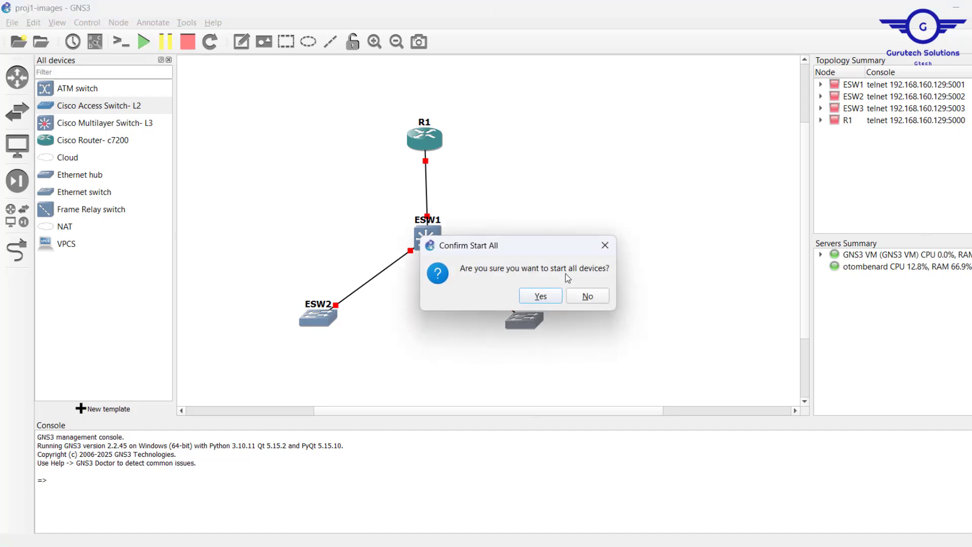
click(539, 296)
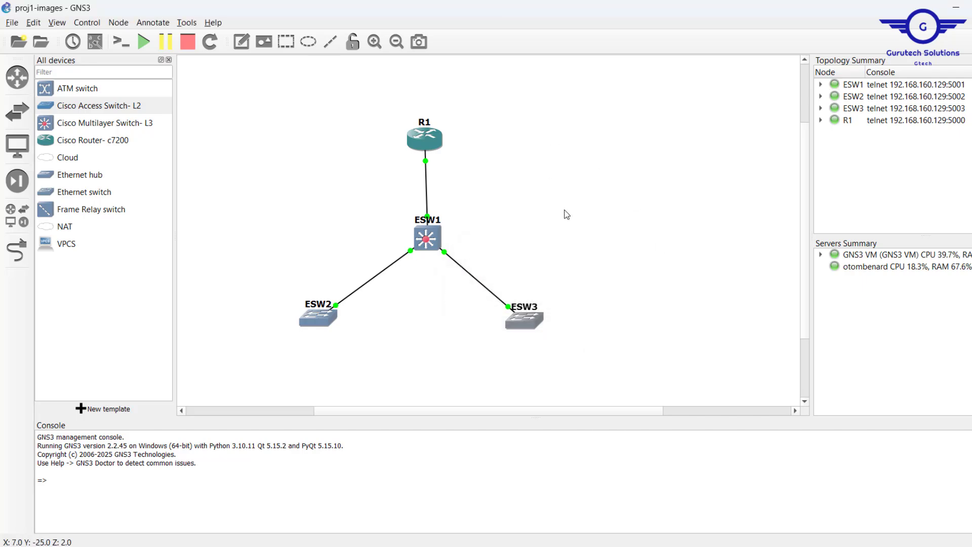
- Examine the boot output in the consoles of R1, ESW1 and ESW2, closing each session after viewing it
double_click(430, 135)
click(451, 28)
click(529, 329)
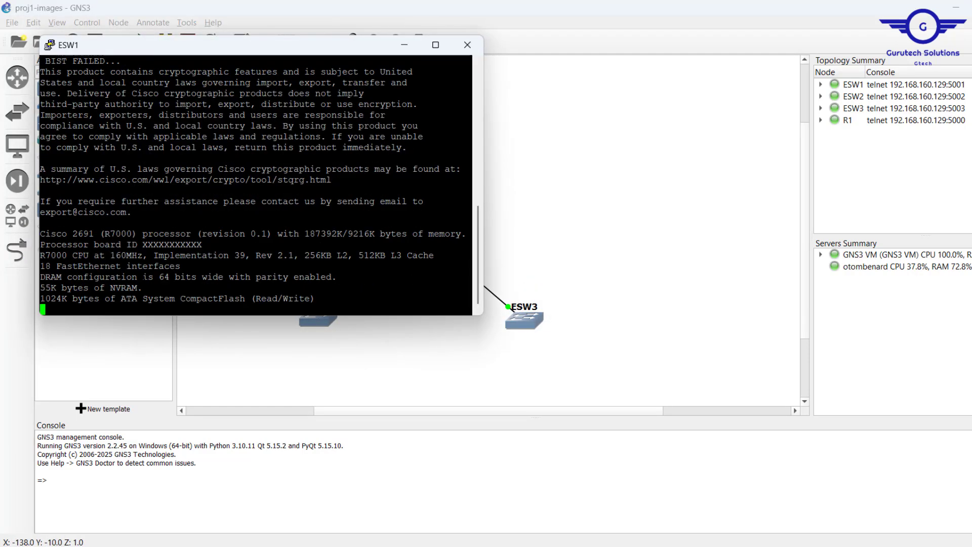
click(467, 45)
click(529, 330)
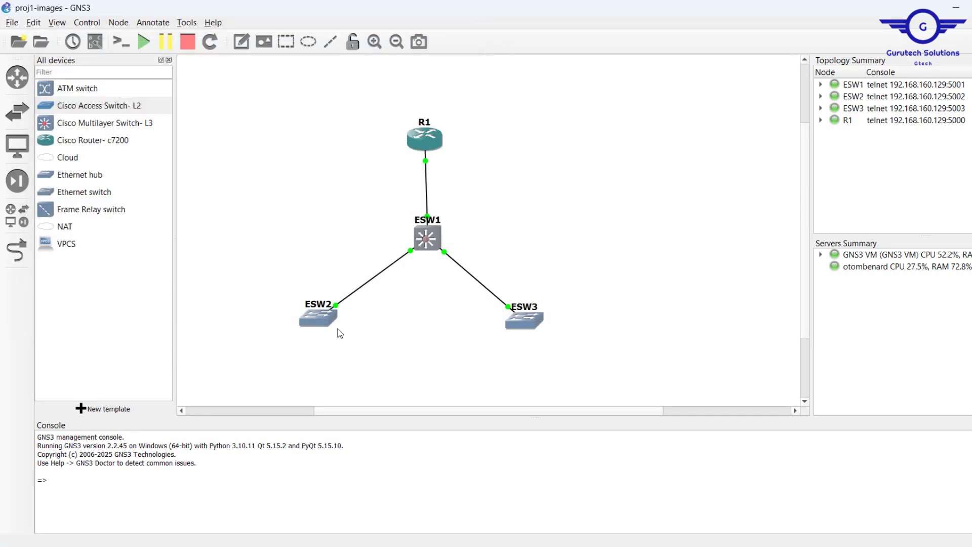
double_click(315, 312)
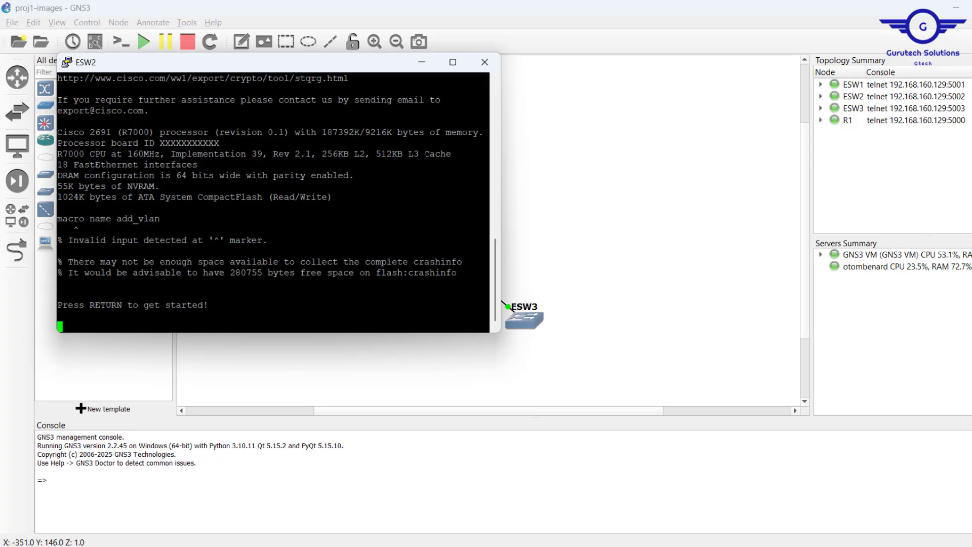
click(484, 61)
click(530, 331)
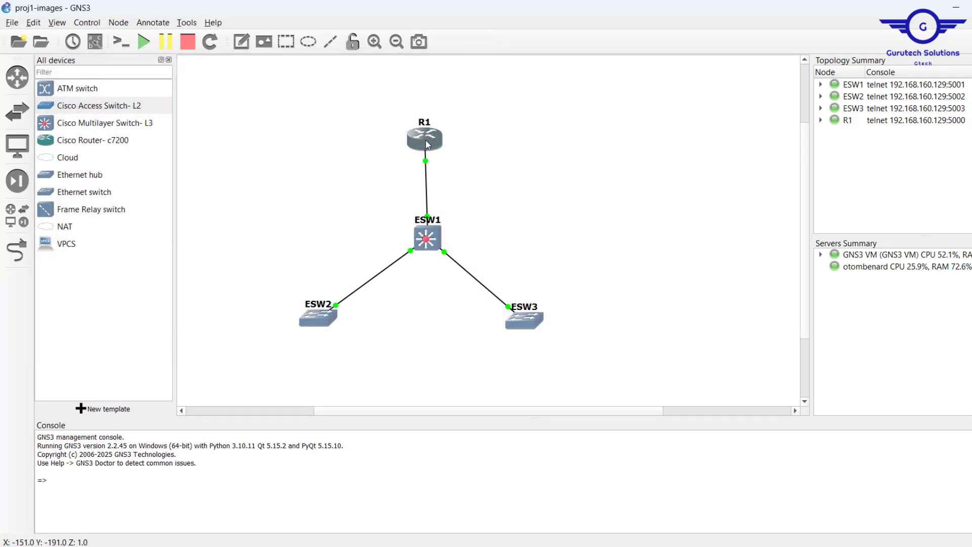
- Test the R1 console by entering global configuration mode with "conf t", and close the session
double_click(427, 146)
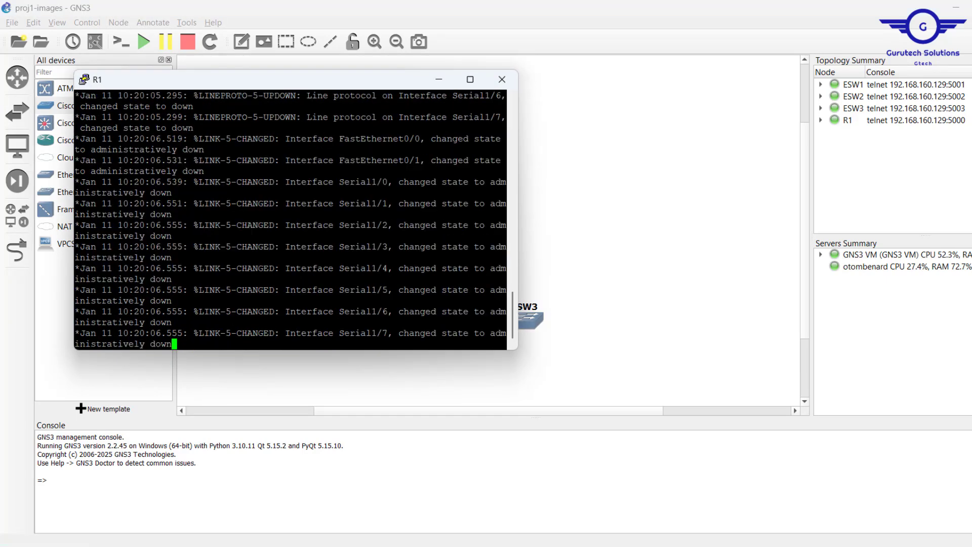
key(Return)
key(Return)
key(Return)
key(Return)
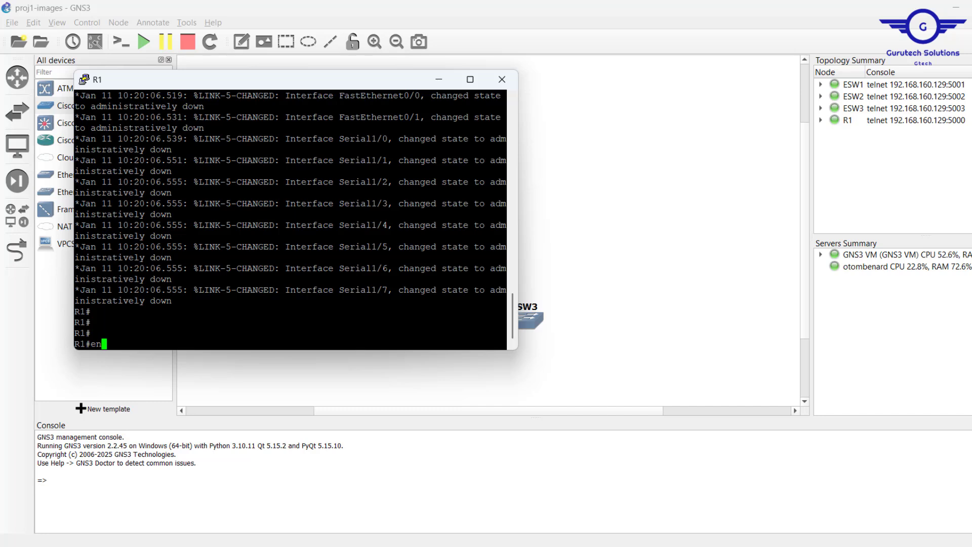
text(conf t)
key(Return)
key(Return)
key(Return)
key(Return)
key(Return)
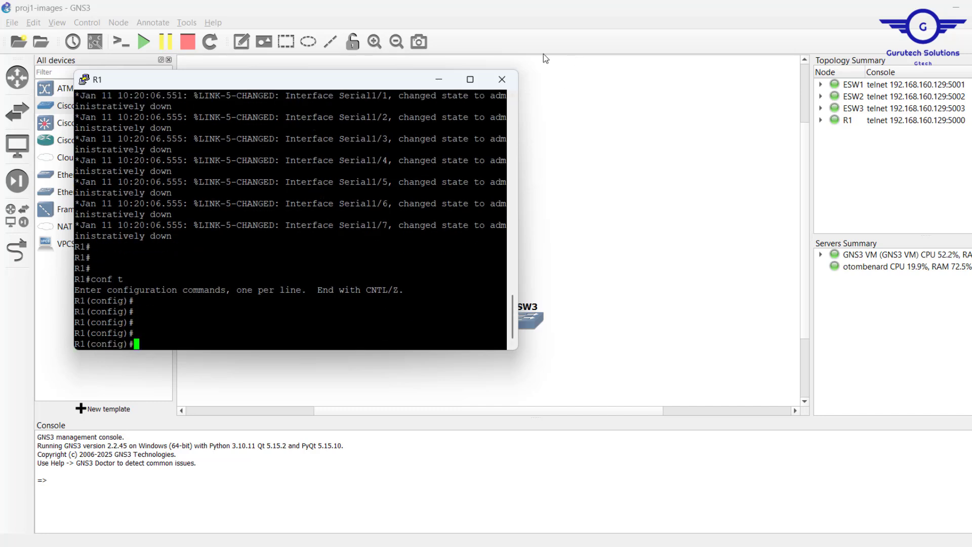
click(502, 79)
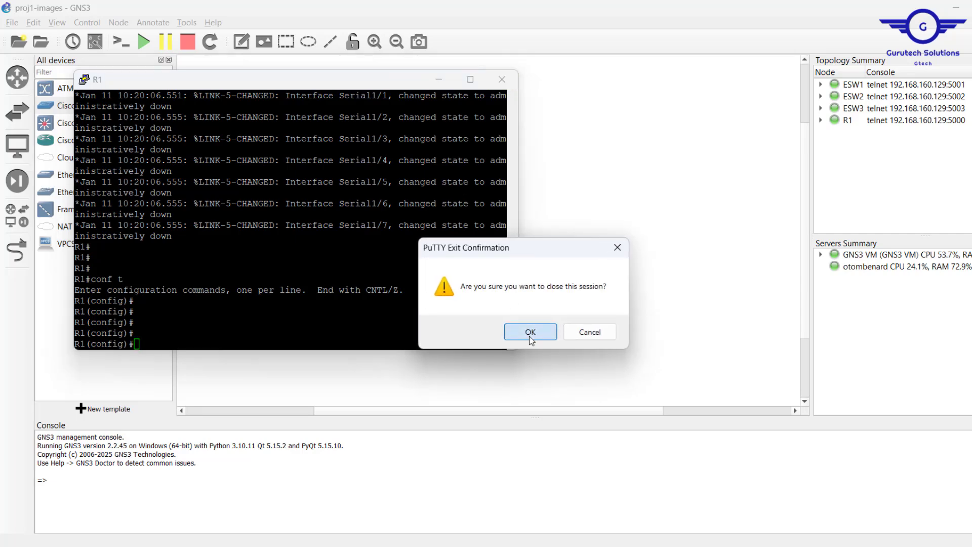
click(530, 335)
- Test the ESW1 console by entering global configuration mode with "conf t", and close the session
double_click(437, 243)
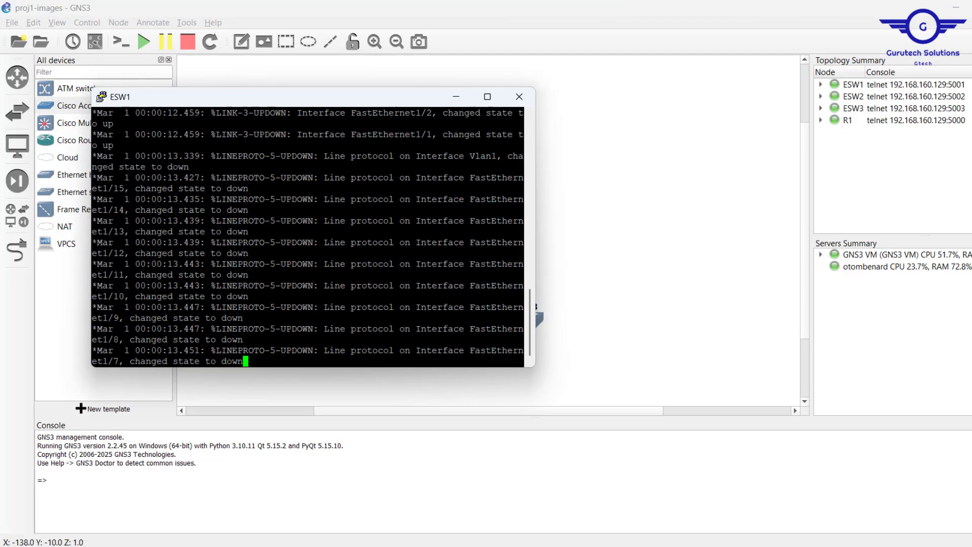
key(Return)
key(Return)
key(Return)
key(Return)
key(Return)
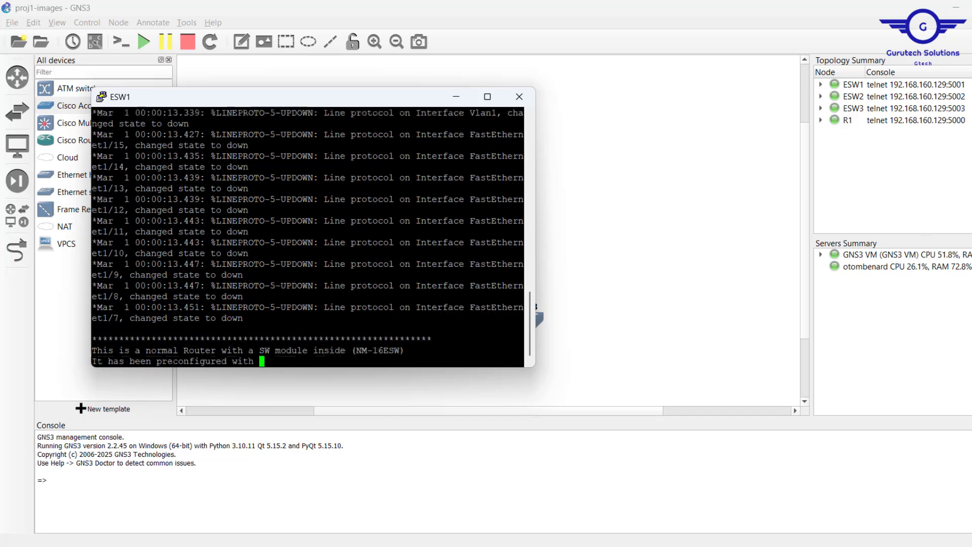
text(conf t)
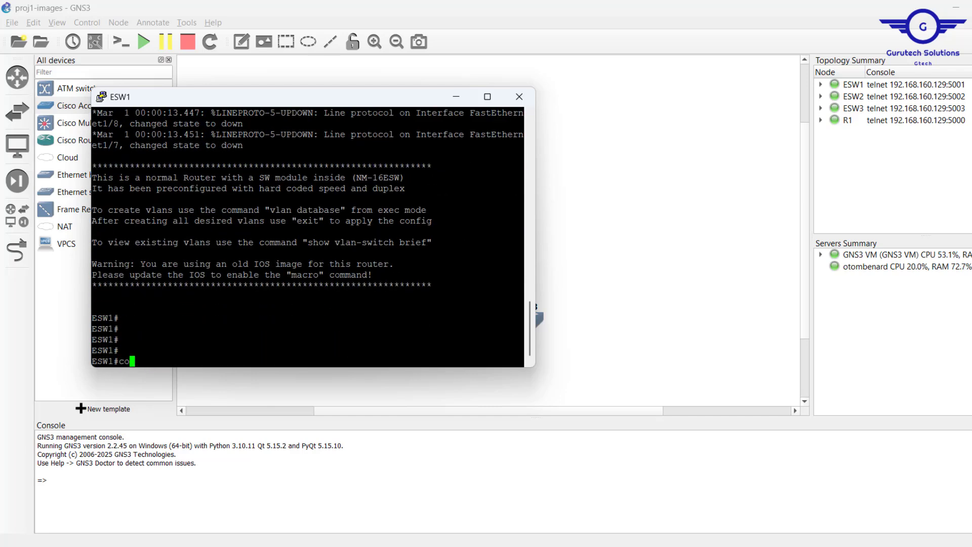
key(Return)
key(Return)
key(Return)
key(Return)
key(Return)
key(Return)
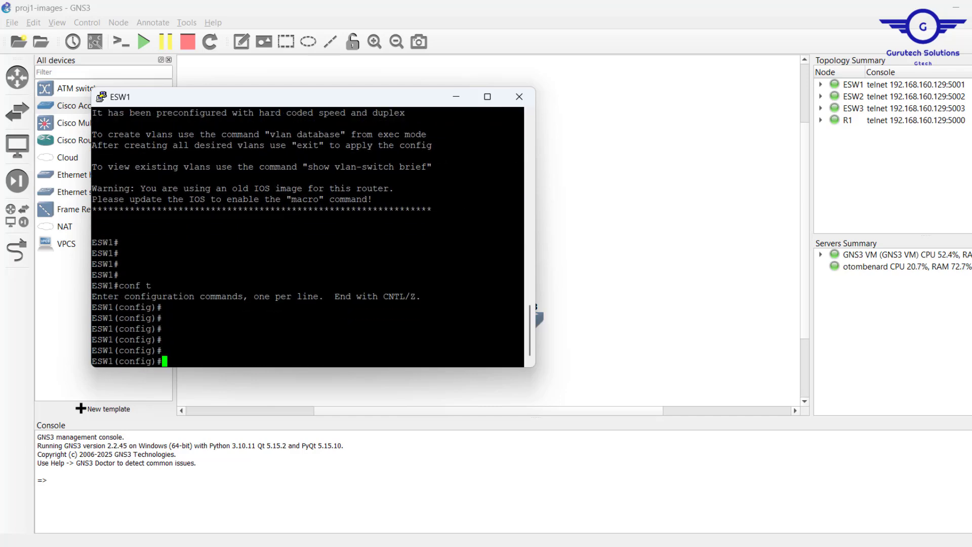
click(526, 97)
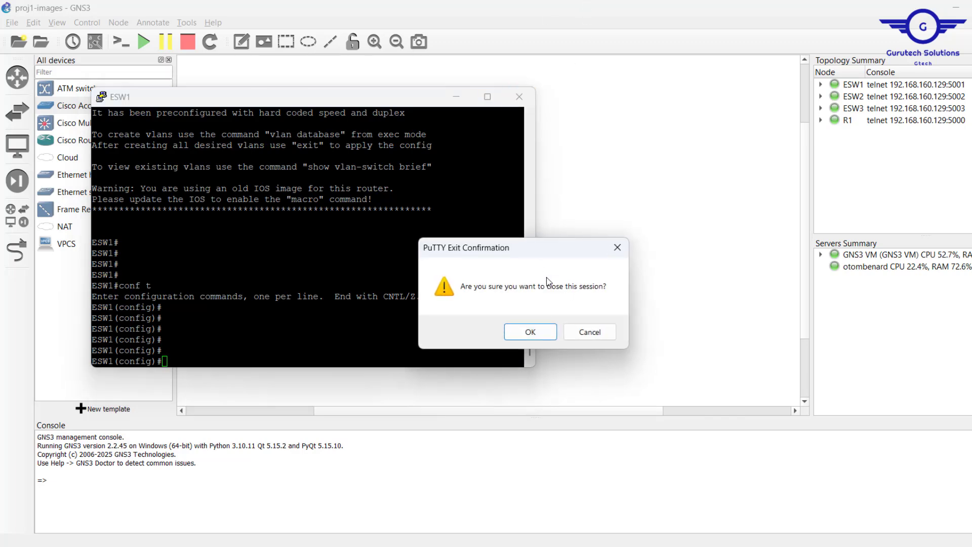
click(529, 331)
- Test the ESW2 console by entering global configuration mode with "conf t", and close the session
double_click(316, 319)
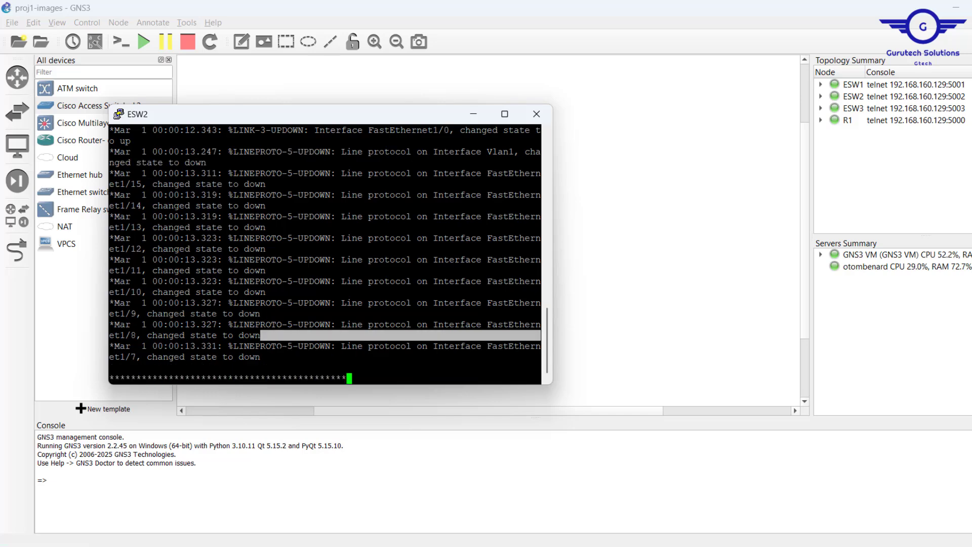
key(Return)
key(Return)
key(Return)
key(Return)
key(Return)
key(Return)
key(Return)
key(Return)
key(Return)
key(Return)
key(Return)
key(Return)
text(conf t)
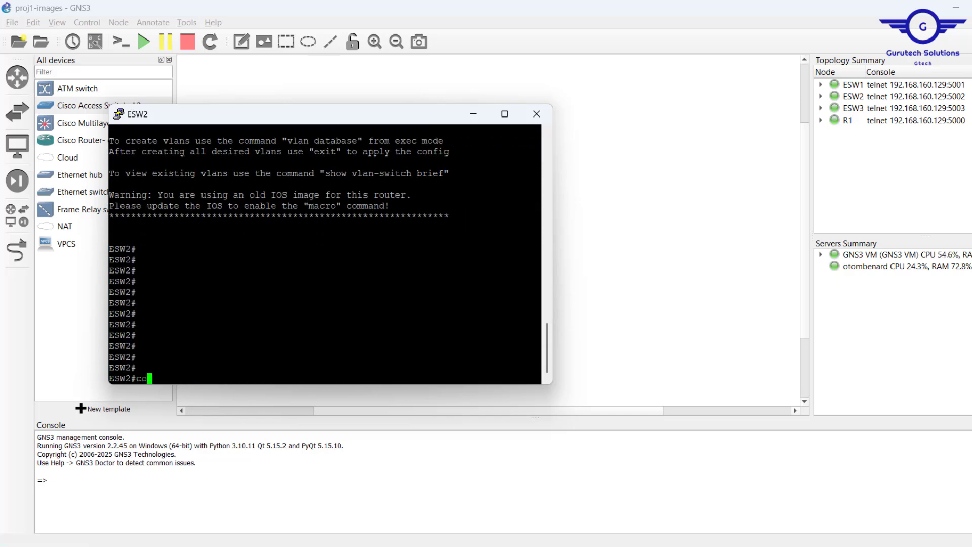
key(Return)
key(Return)
key(Return)
key(Return)
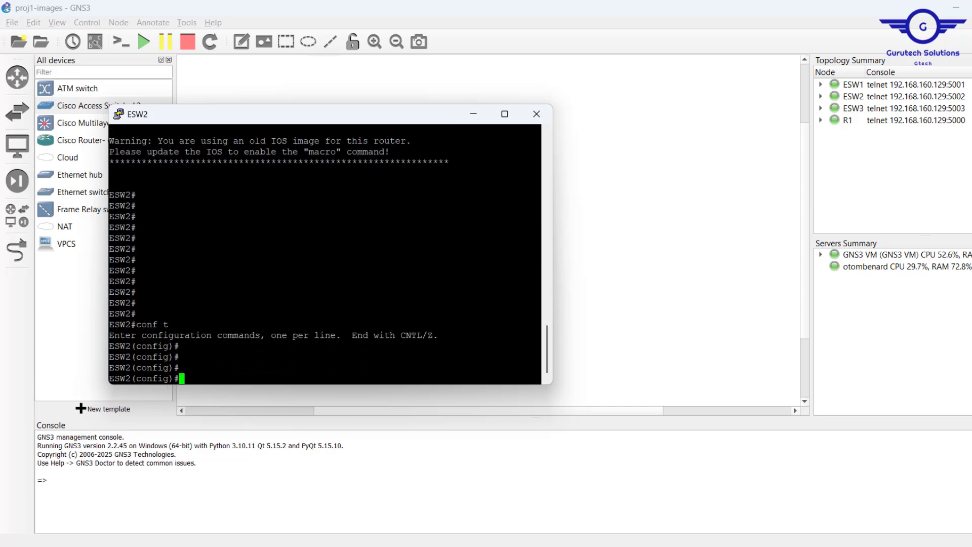
click(536, 114)
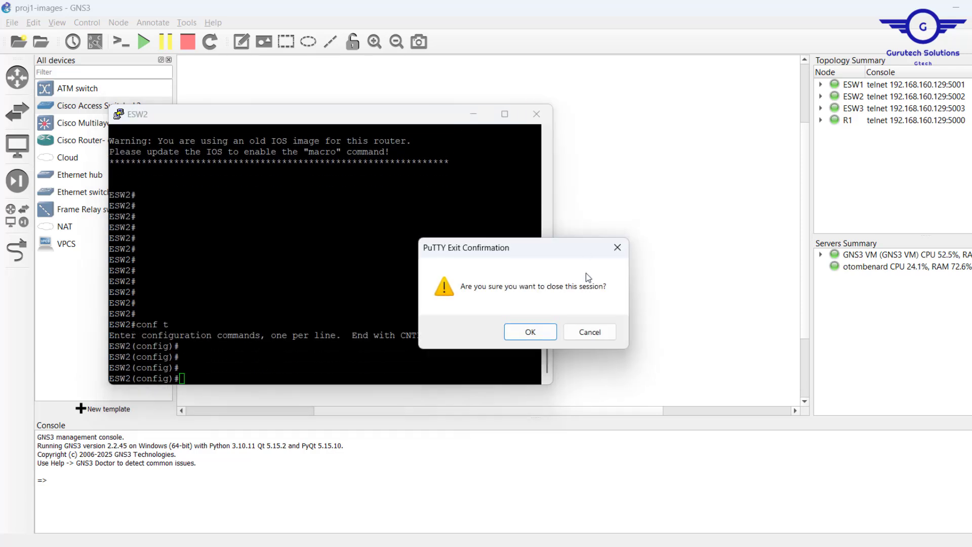
click(540, 333)
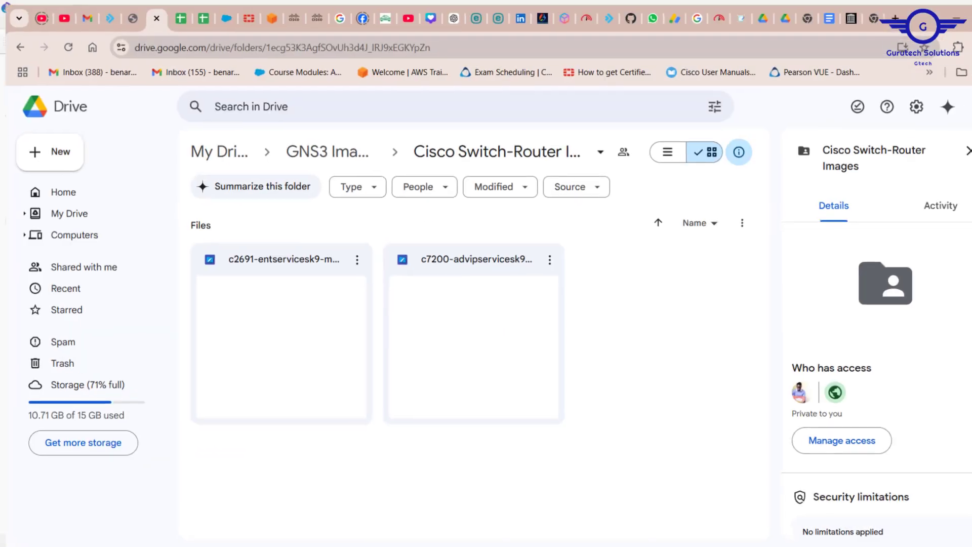
- View the GNS3 Images folder in Google Drive and return to the GNS3 project
click(321, 148)
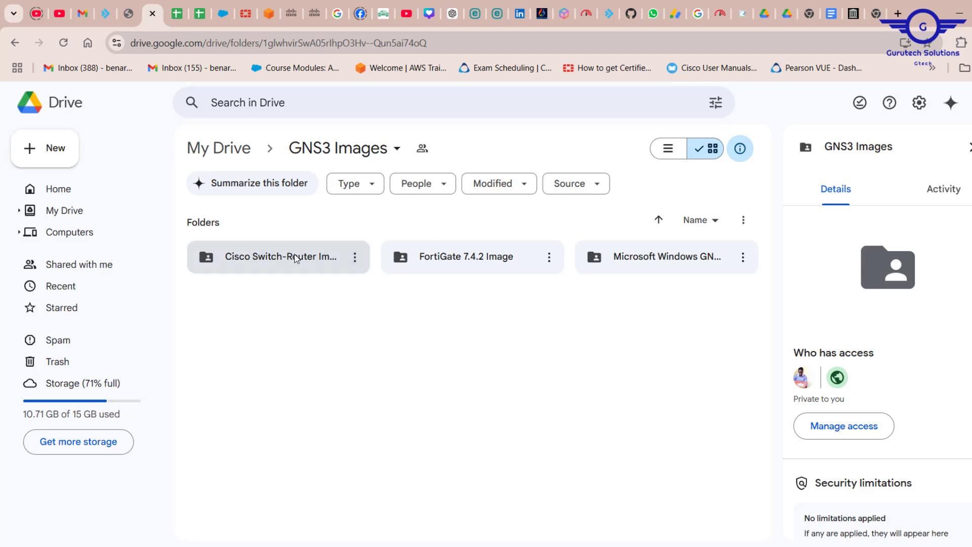
click(949, 6)
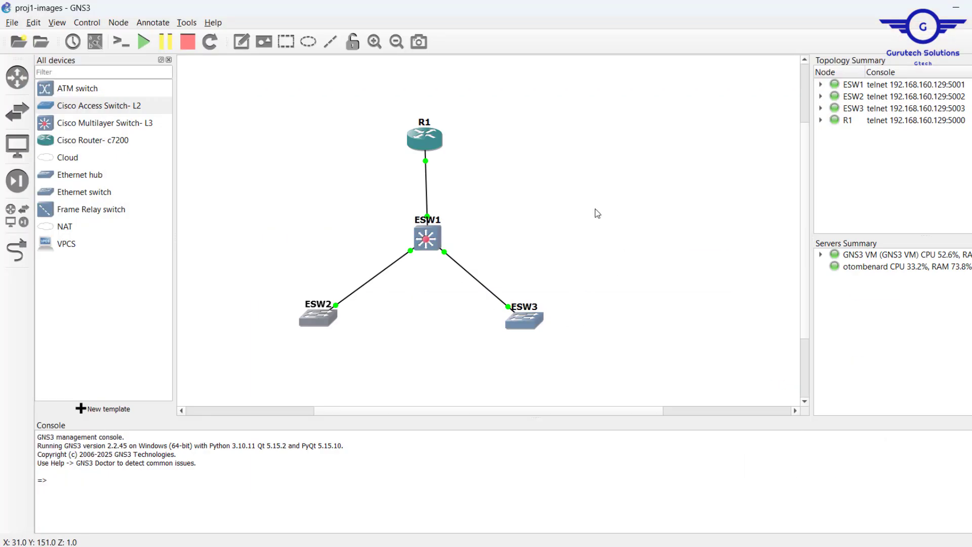
- Select all devices in the topology
key(ctrl+a)
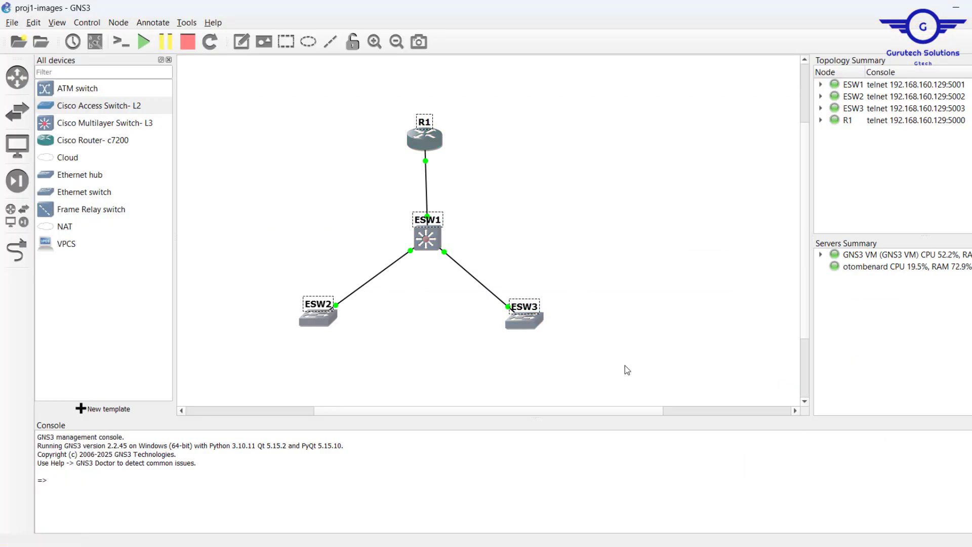